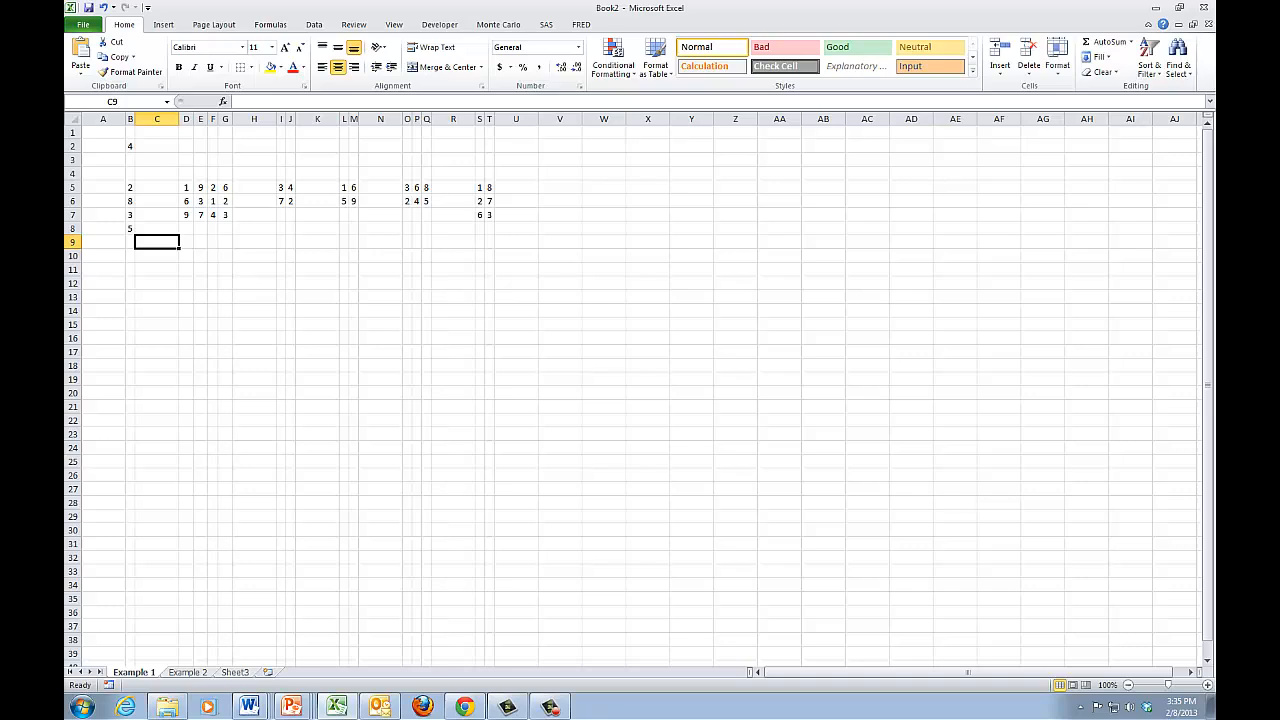
# Enlarge the Example 1 worksheet's zoom to 200%
pyautogui.click(1208, 685)
pyautogui.click(1208, 685)
pyautogui.click(1208, 685)
pyautogui.click(1208, 685)
pyautogui.click(1208, 685)
pyautogui.click(1208, 685)
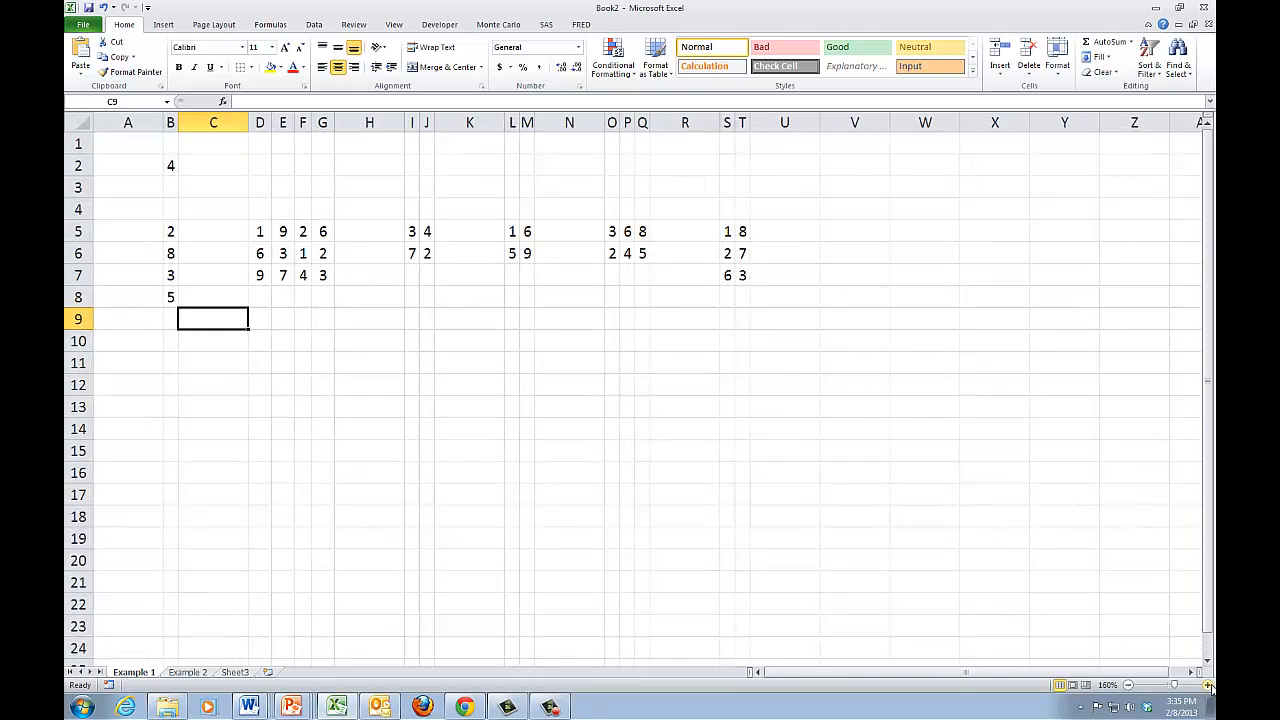
pyautogui.click(1208, 685)
pyautogui.click(1208, 685)
pyautogui.click(1208, 685)
pyautogui.click(1208, 685)
pyautogui.click(748, 535)
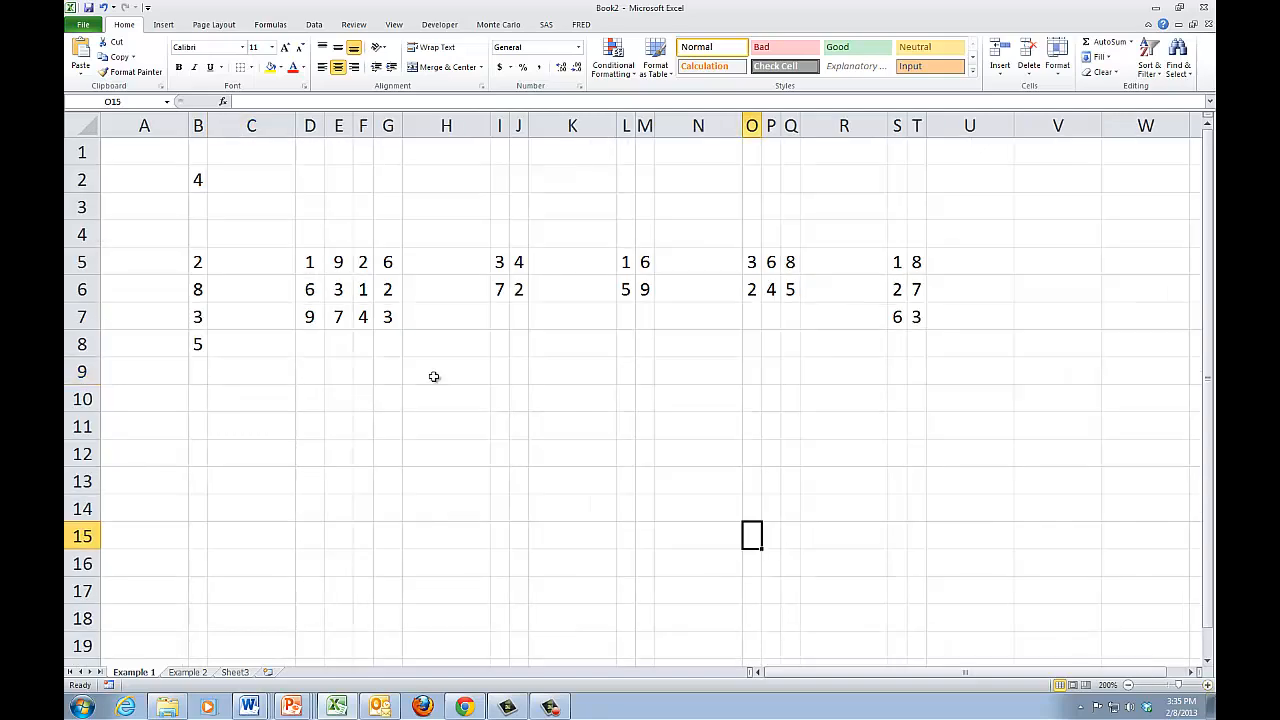
# Transpose the column vector B5:B8 into D10:G10 with the array formula =TRANSPOSE(B5:B8)
pyautogui.click(197, 253)
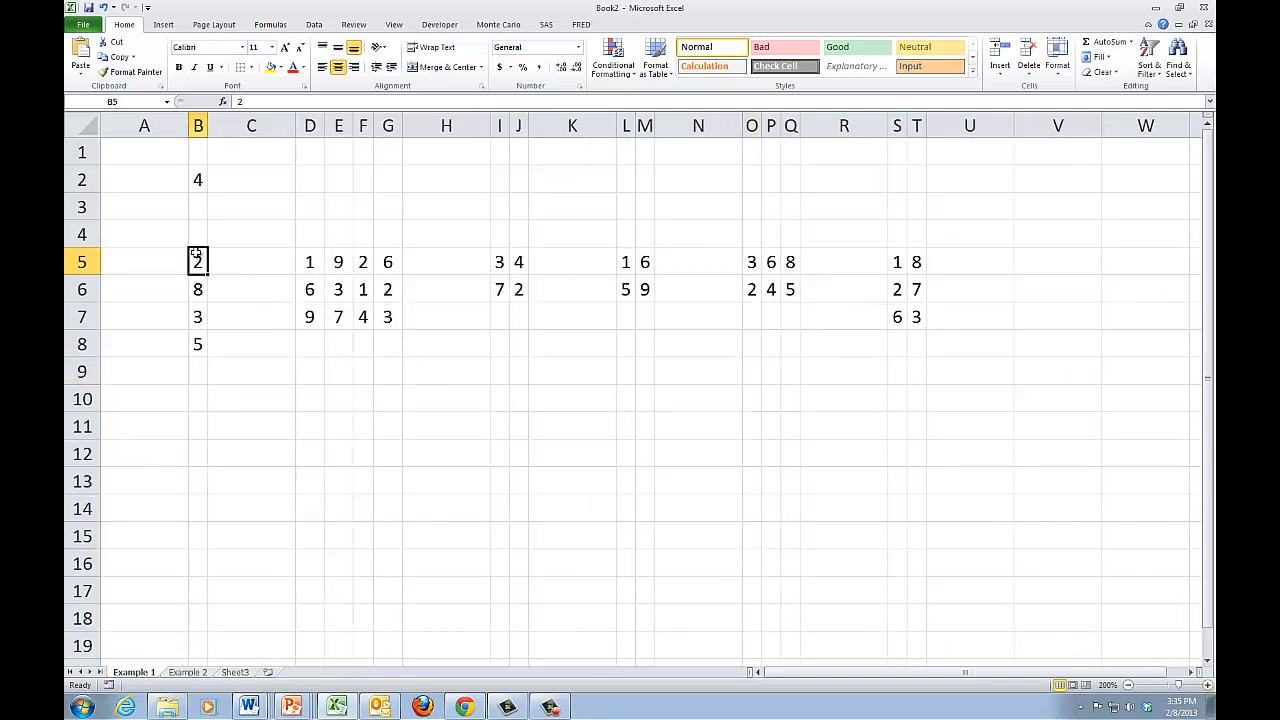
pyautogui.moveTo(197, 253); pyautogui.dragTo(200, 340)
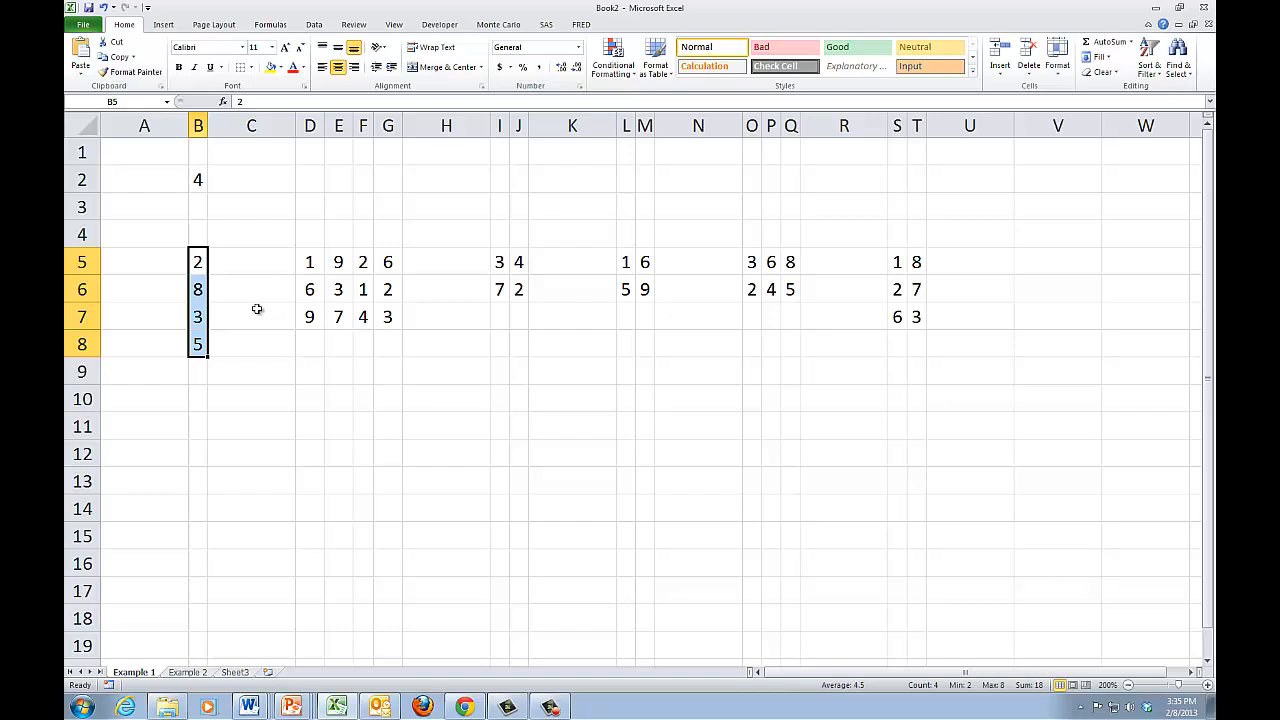
pyautogui.press('Down')
pyautogui.press('Down')
pyautogui.press('Down')
pyautogui.press('Down')
pyautogui.press('Down')
pyautogui.press('Right')
pyautogui.press('Right')
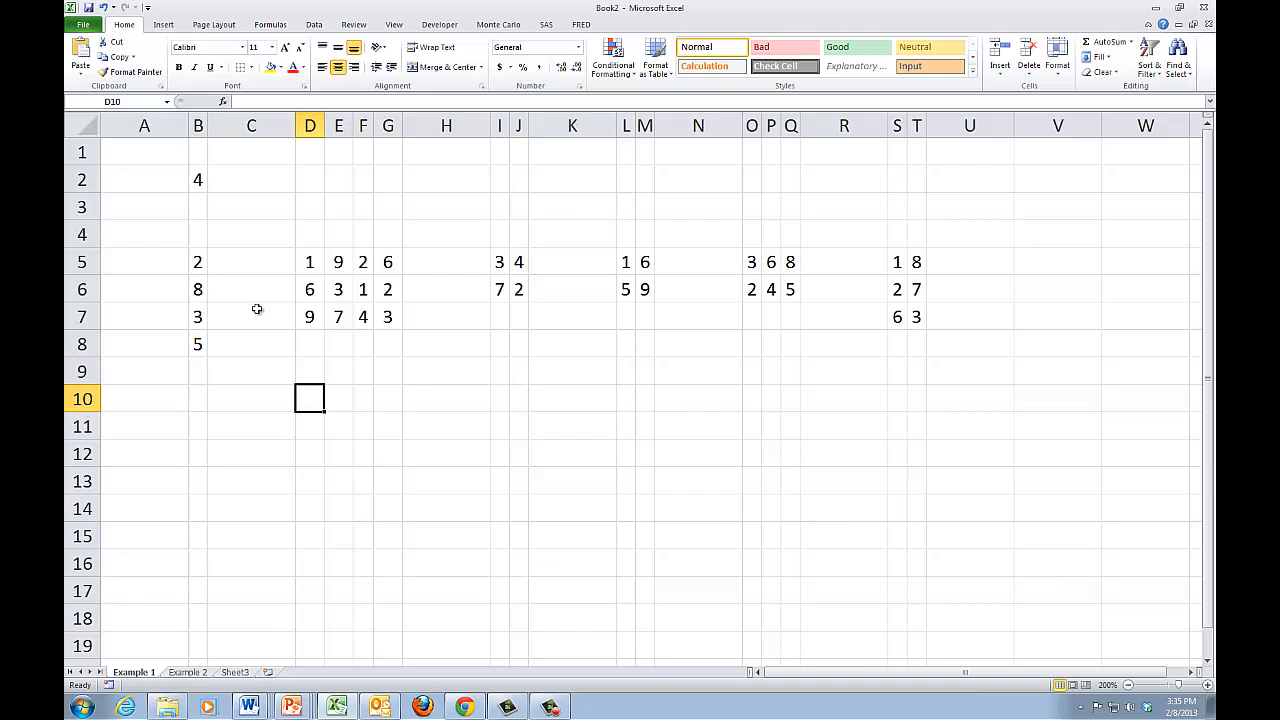
pyautogui.hotkey('shift', 'Right')
pyautogui.hotkey('shift', 'Right')
pyautogui.hotkey('shift', 'Right')
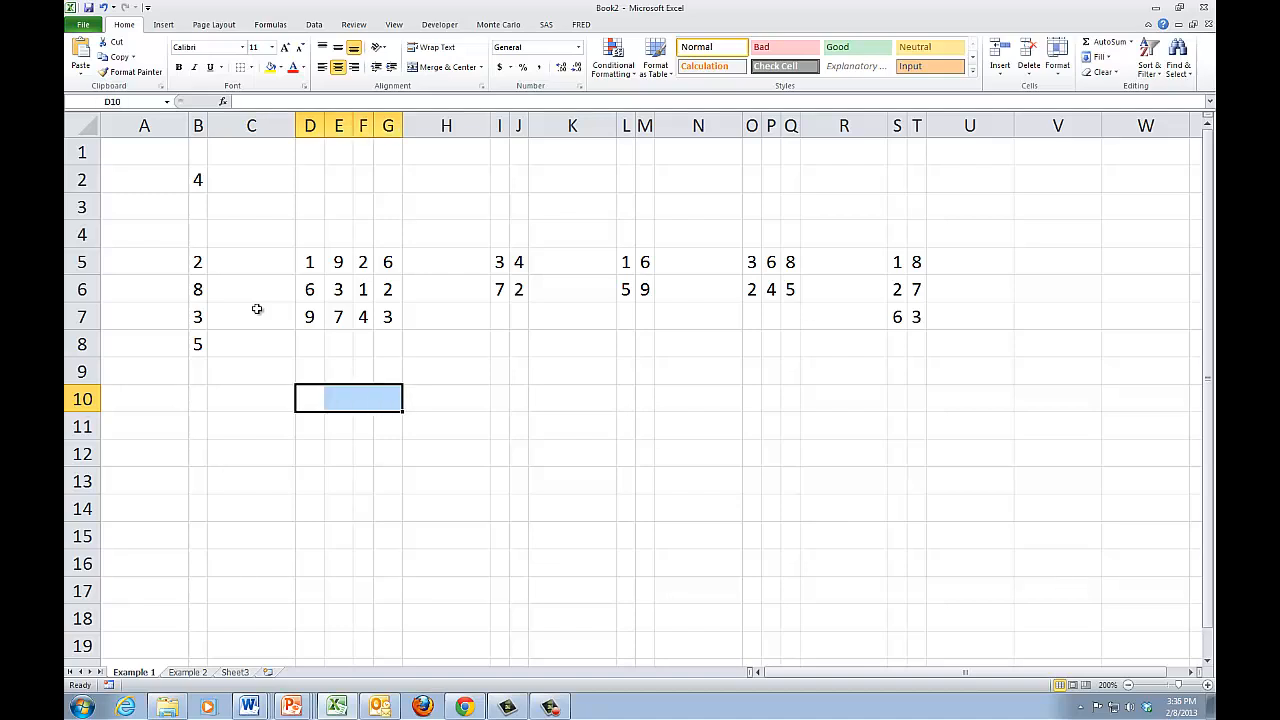
pyautogui.write('=')
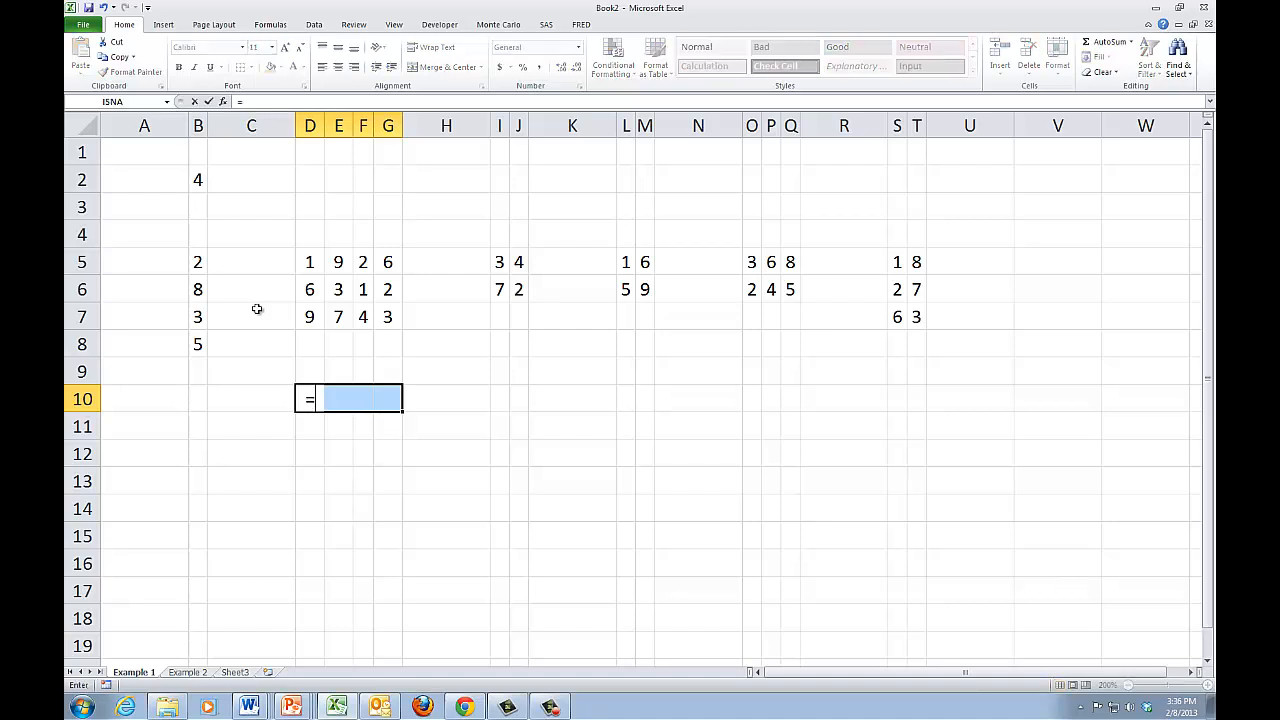
pyautogui.write('transpose(')
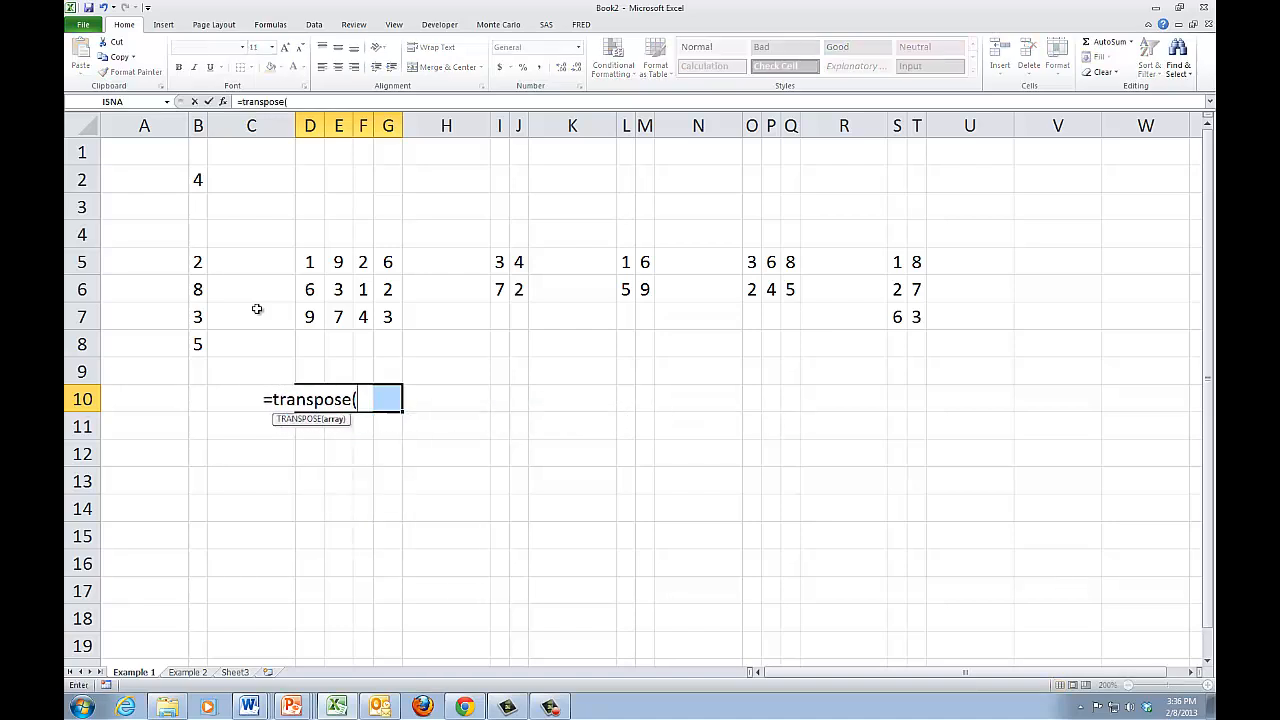
pyautogui.moveTo(201, 258); pyautogui.dragTo(202, 336)
pyautogui.write(')')
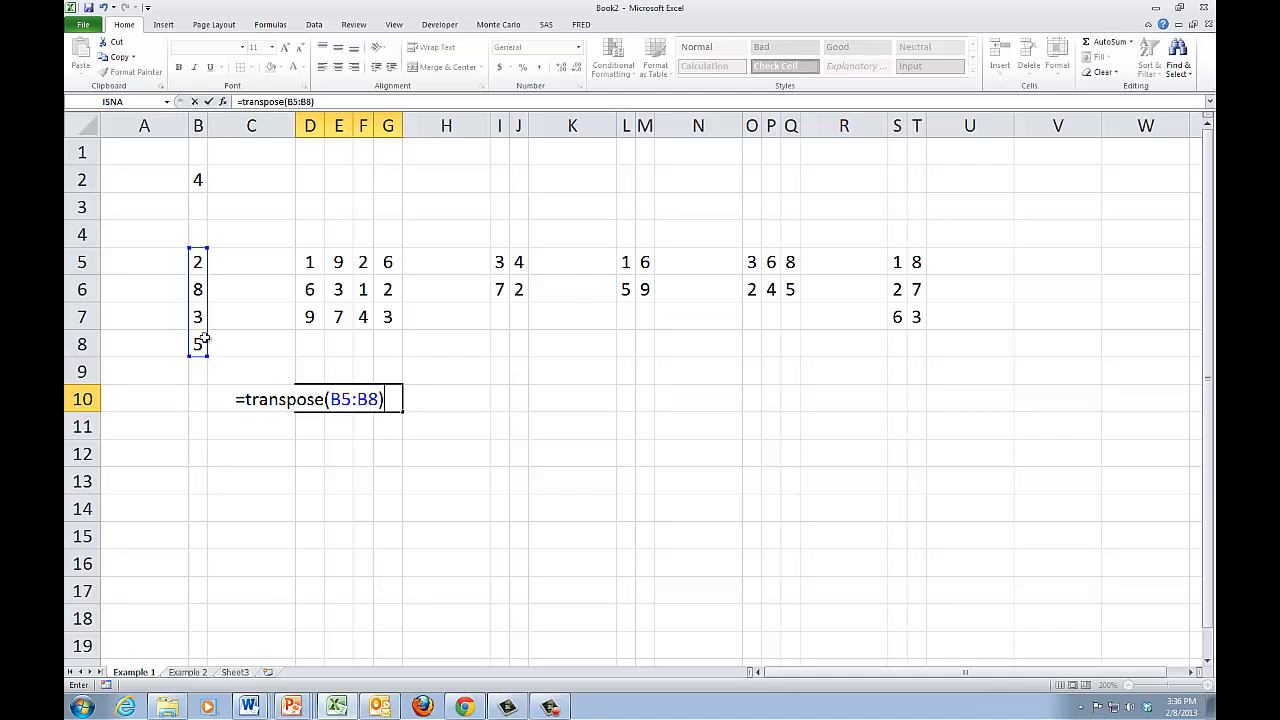
pyautogui.hotkey('ctrl', 'shift', 'Return')
pyautogui.hotkey('shift', 'BackSpace')
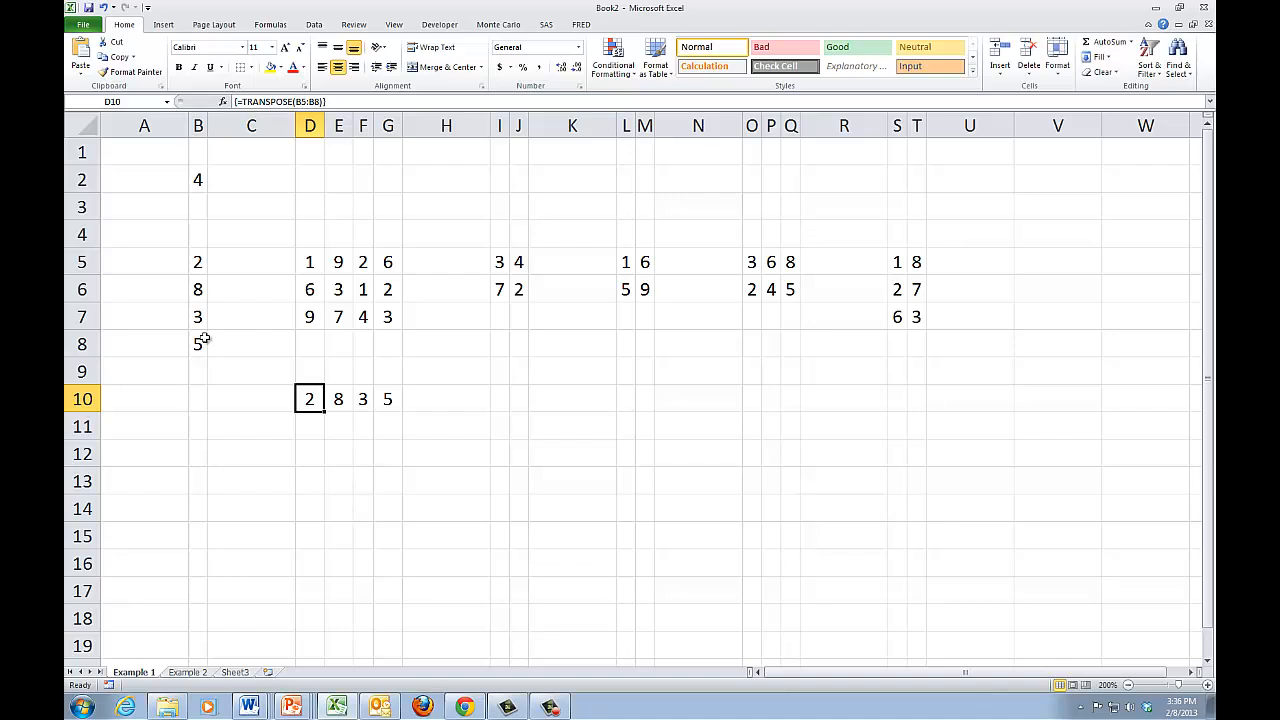
# Clear the transposed row vector from D10:G10
pyautogui.hotkey('shift', 'Right')
pyautogui.hotkey('shift', 'Right')
pyautogui.hotkey('shift', 'Right')
pyautogui.press('Delete')
pyautogui.press('Down')
pyautogui.press('Left')
pyautogui.press('Up')
pyautogui.press('Right')
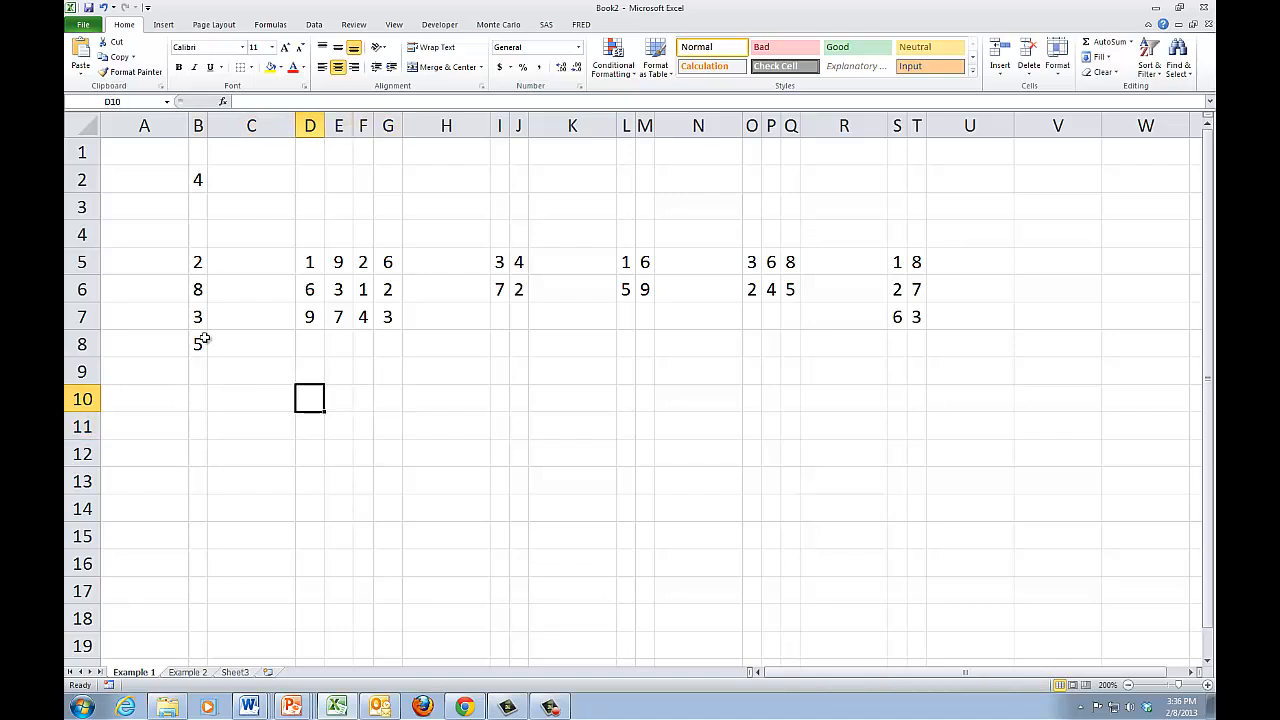
pyautogui.write('=')
pyautogui.press('Left')
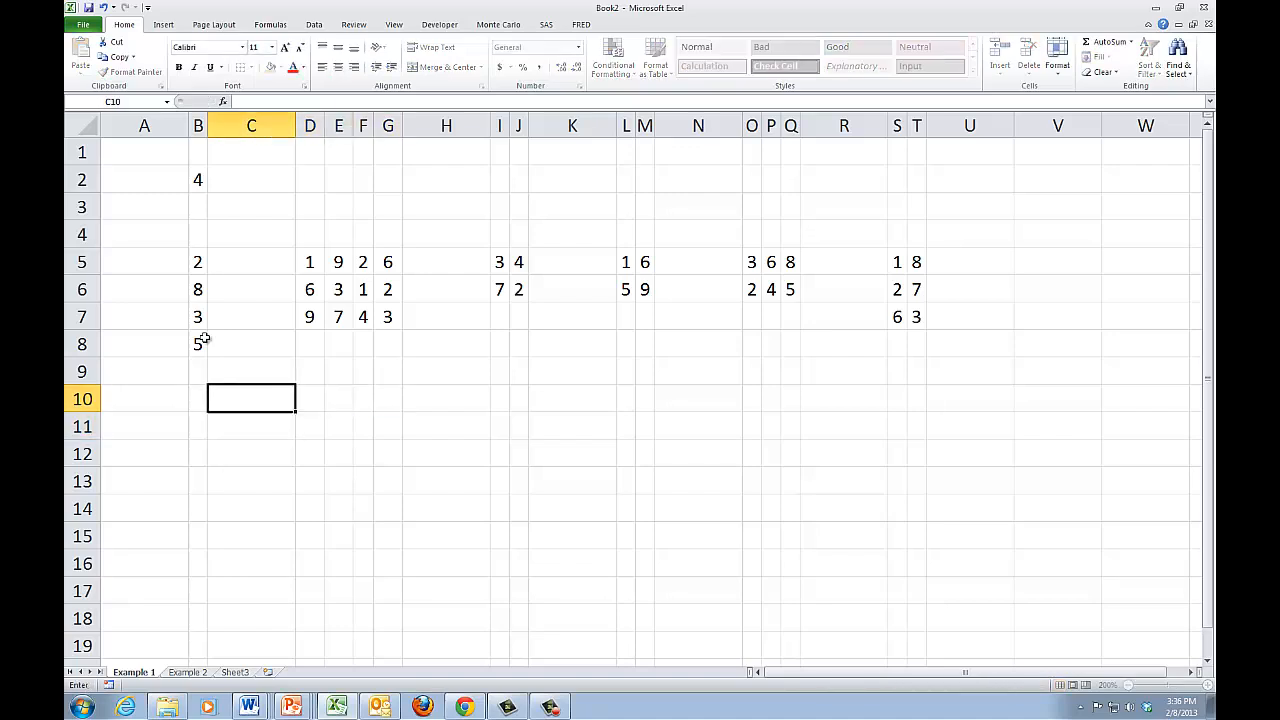
pyautogui.press('Escape')
# Try entering =TRANSPOSE(B5:B8) as an ordinary, non-array formula with D10:G10 selected, and undo the entry
pyautogui.hotkey('shift', 'Right')
pyautogui.hotkey('shift', 'Right')
pyautogui.hotkey('shift', 'Right')
pyautogui.write('=tran')
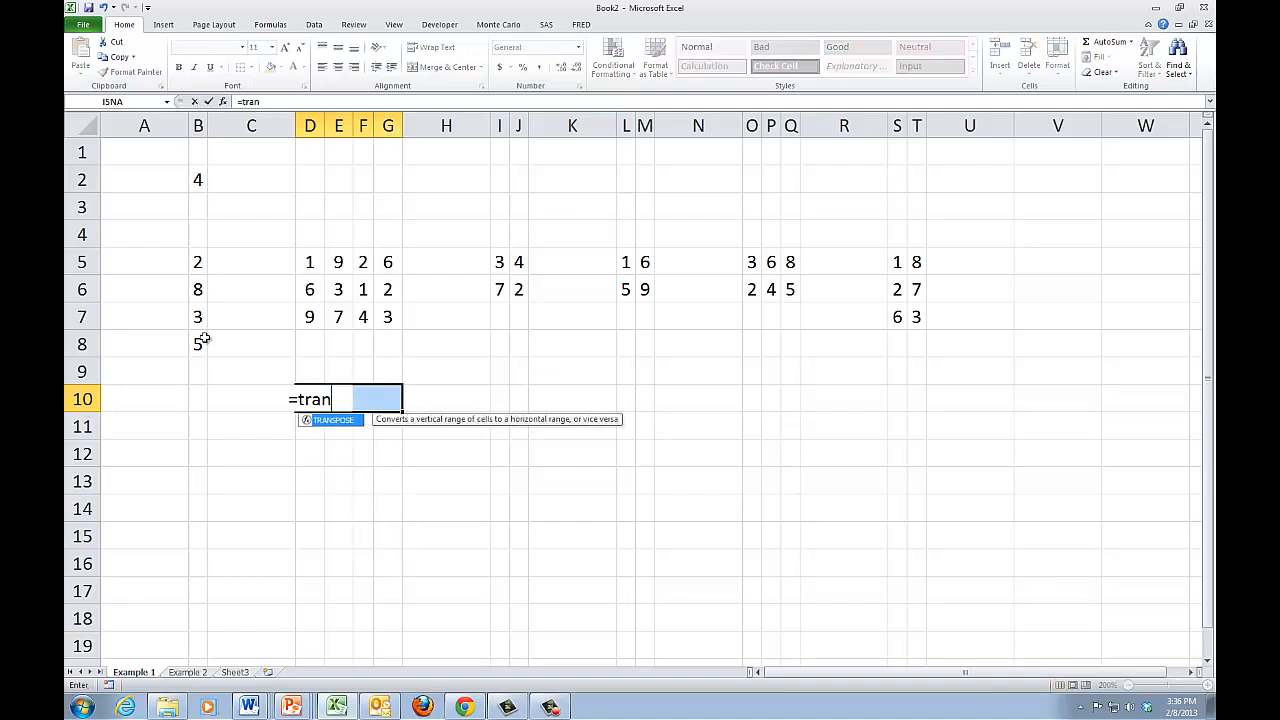
pyautogui.write('spose(')
pyautogui.moveTo(193, 258); pyautogui.dragTo(198, 336)
pyautogui.write(')')
pyautogui.press('Return')
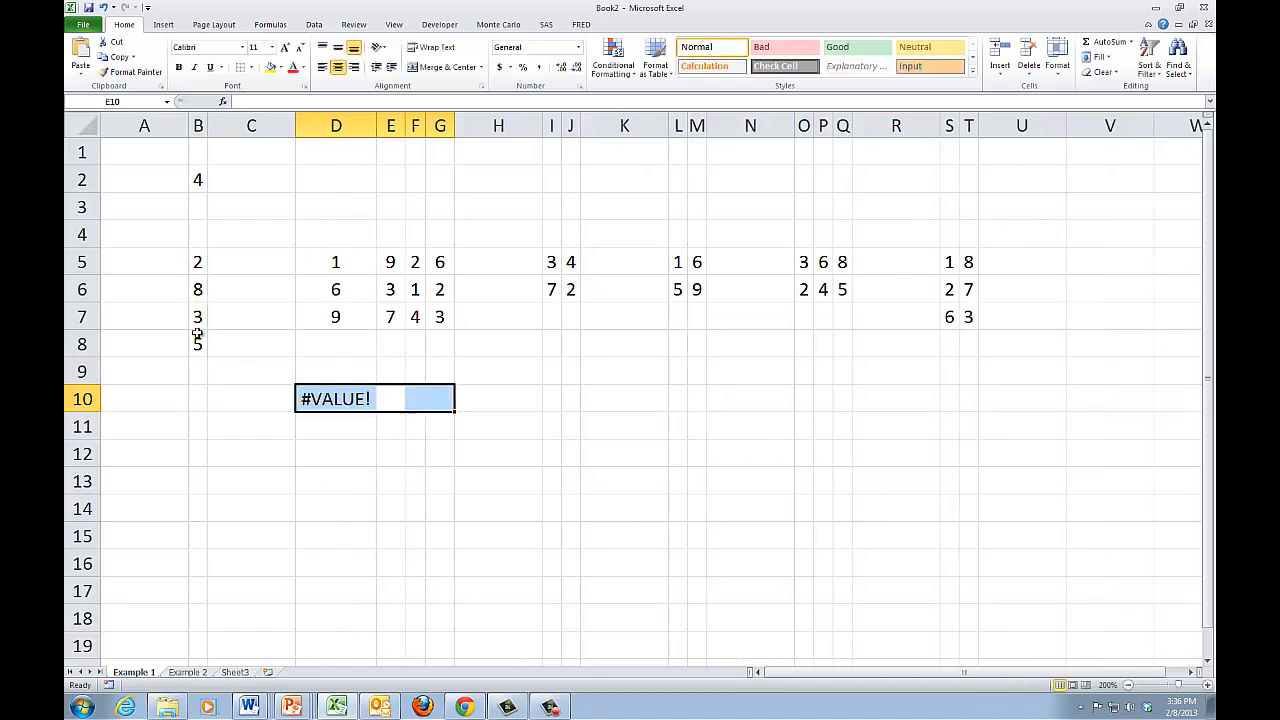
pyautogui.hotkey('ctrl', 'z')
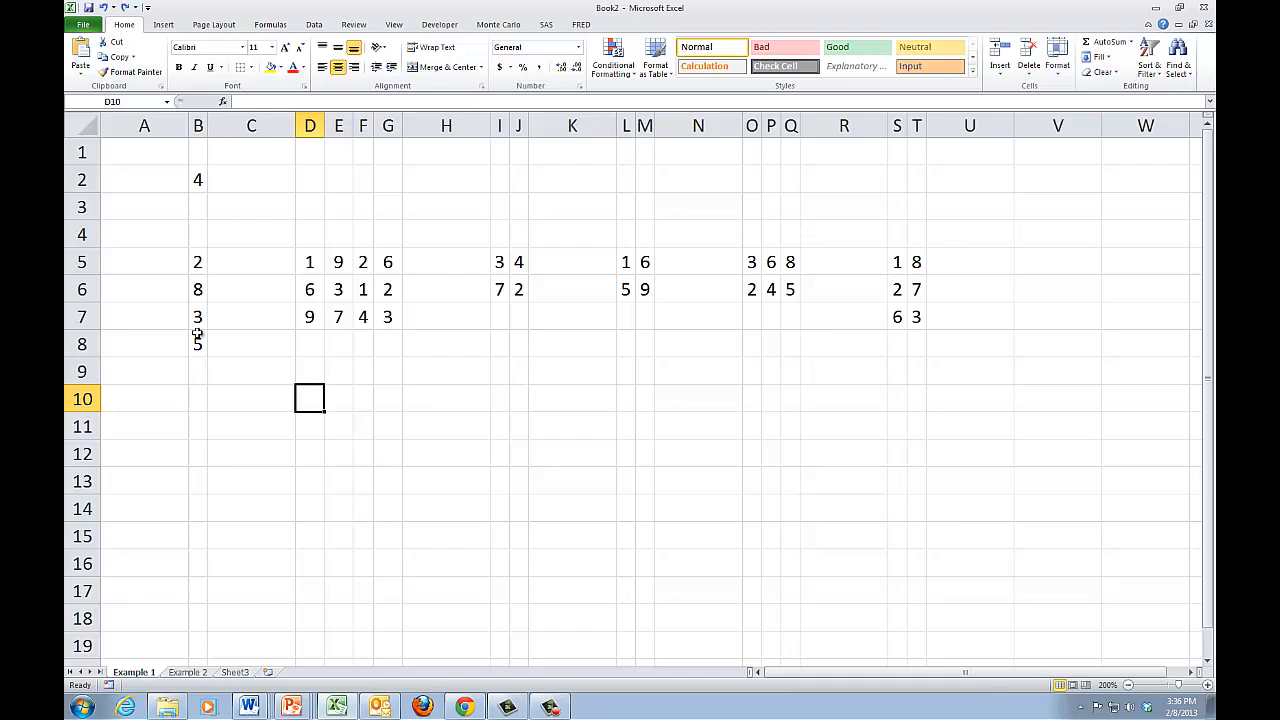
# Examine the row and column dimensions of the matrix in D5:G7
pyautogui.press('Up')
pyautogui.press('Up')
pyautogui.press('Up')
pyautogui.press('Up')
pyautogui.press('Up')
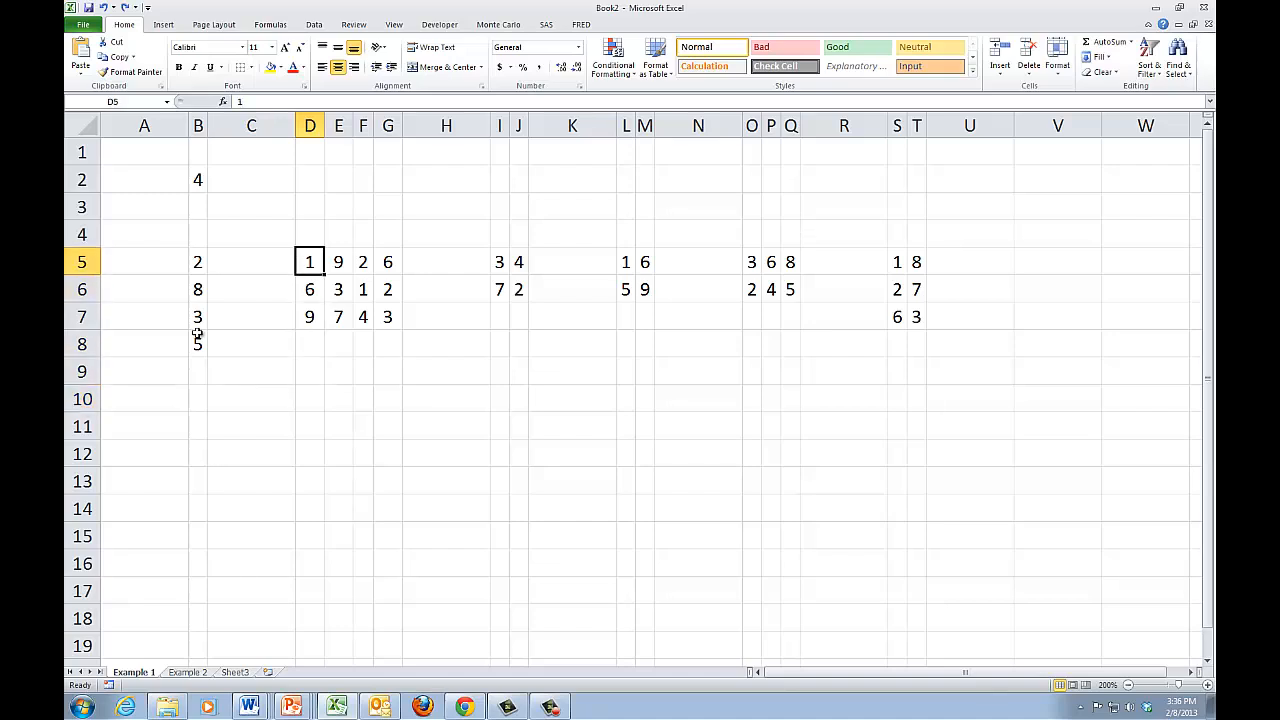
pyautogui.hotkey('shift', 'Right')
pyautogui.hotkey('shift', 'Right')
pyautogui.hotkey('shift', 'Right')
pyautogui.hotkey('shift', 'Down')
pyautogui.hotkey('shift', 'Down')
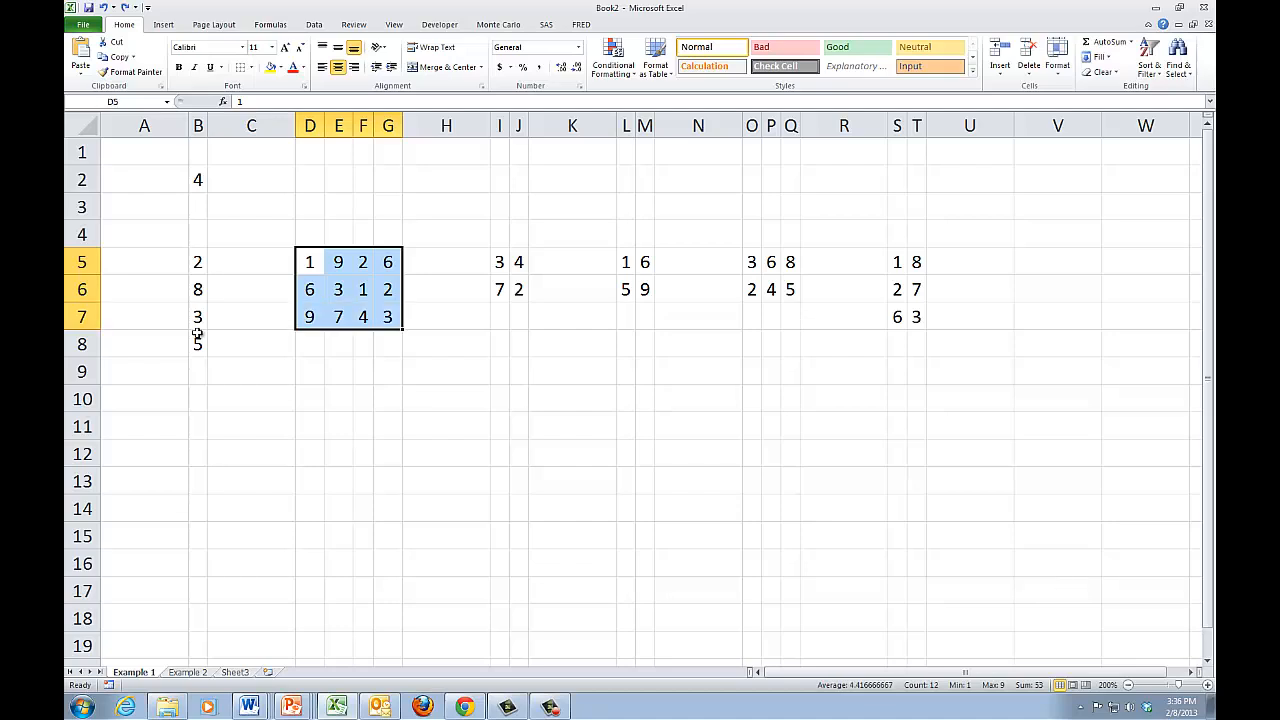
# Transpose the matrix D5:G7 into the four-row, three-column range D9:F12 with the array formula =TRANSPOSE(D5:G7)
pyautogui.press('Down')
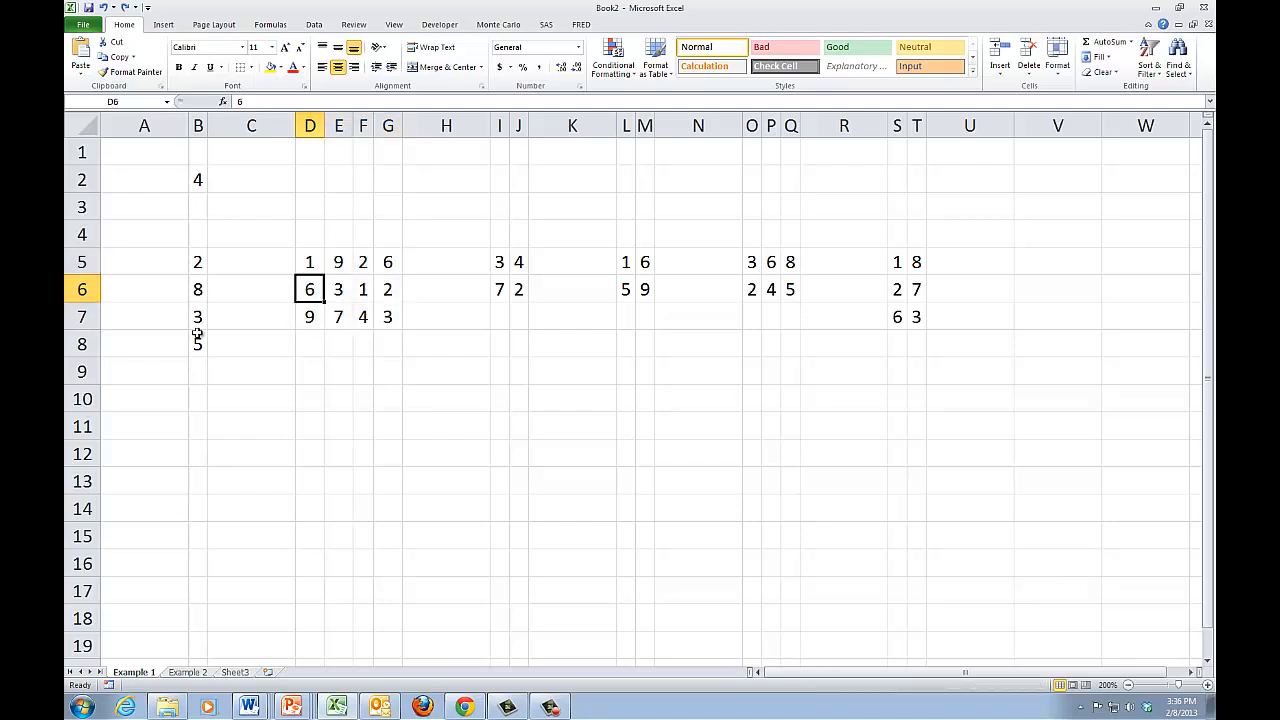
pyautogui.press('Down')
pyautogui.press('Down')
pyautogui.press('Down')
pyautogui.hotkey('shift', 'Down')
pyautogui.hotkey('shift', 'Down')
pyautogui.hotkey('shift', 'Down')
pyautogui.hotkey('shift', 'Right')
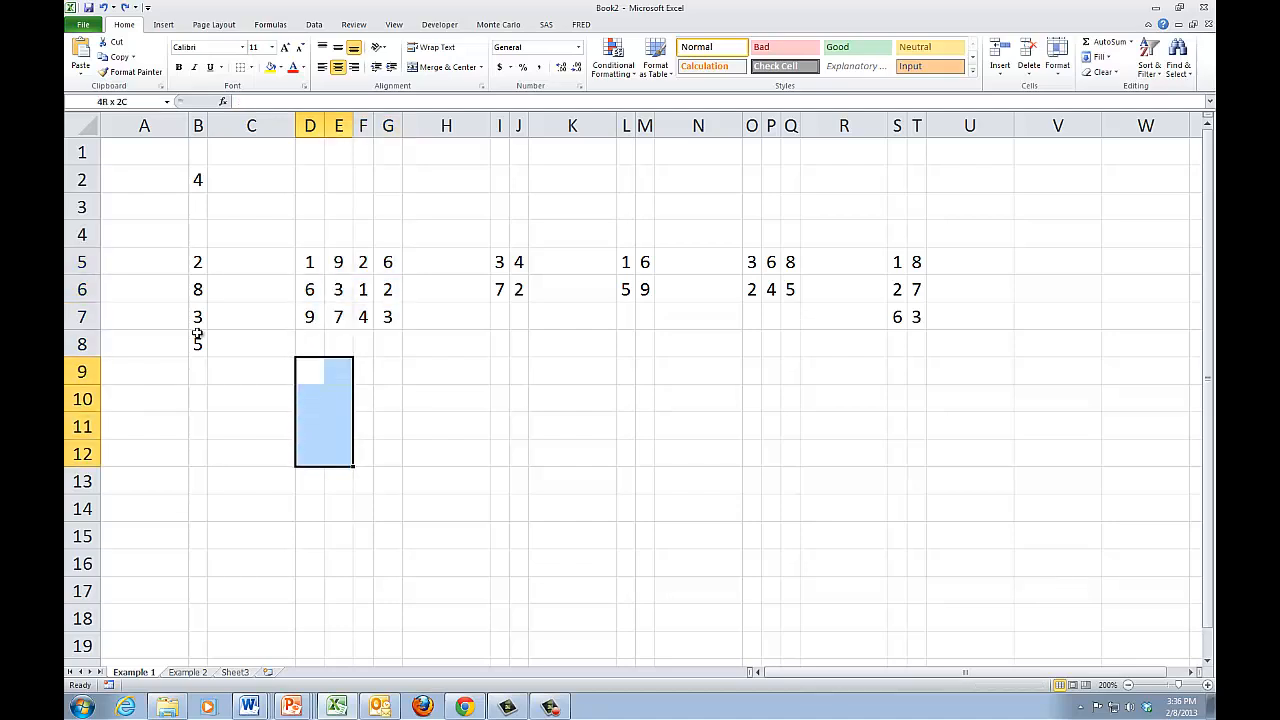
pyautogui.hotkey('shift', 'Right')
pyautogui.write('=tra')
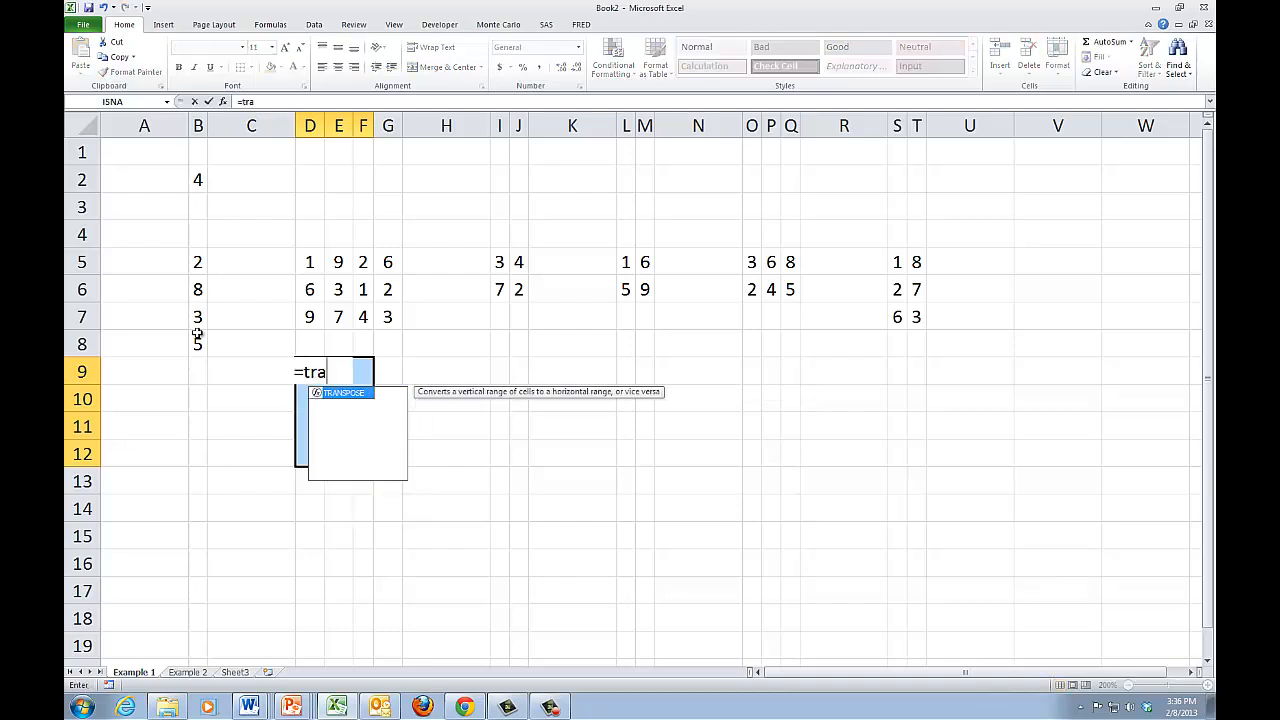
pyautogui.write('nspose(')
pyautogui.press('Up')
pyautogui.press('Up')
pyautogui.press('Up')
pyautogui.press('Up')
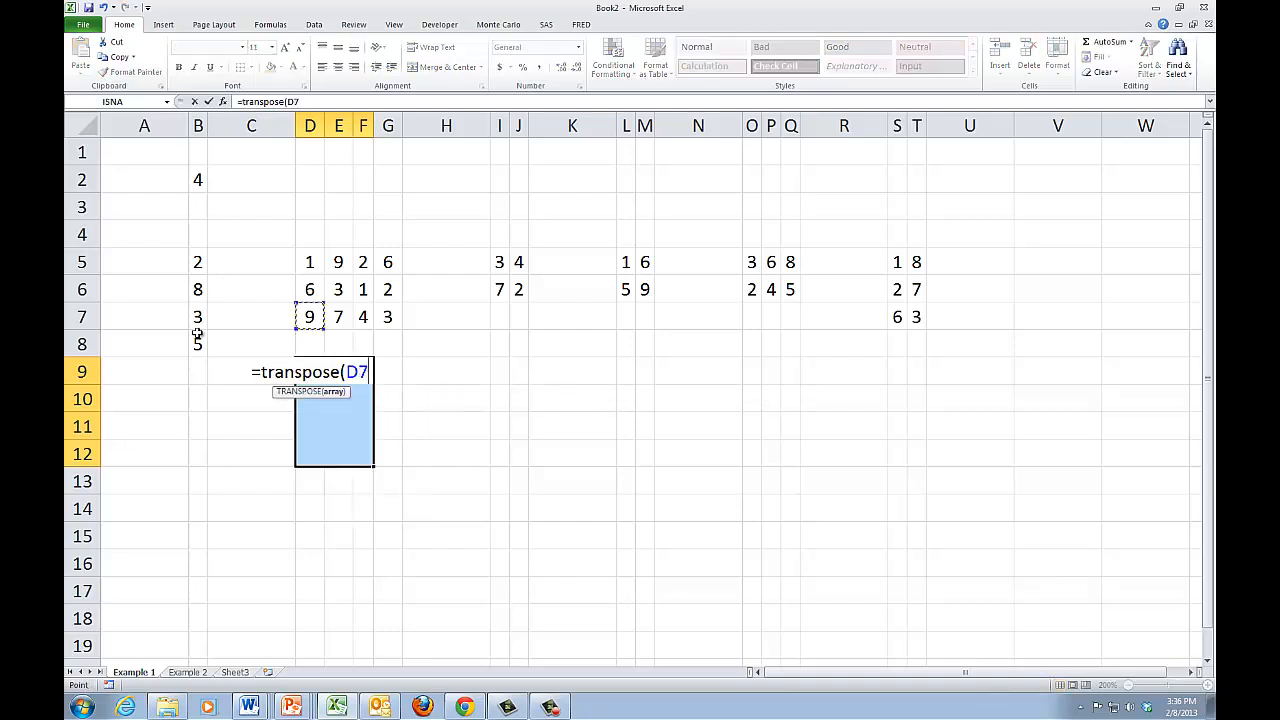
pyautogui.hotkey('shift', 'Right')
pyautogui.hotkey('shift', 'Right')
pyautogui.hotkey('shift', 'Right')
pyautogui.hotkey('shift', 'Down')
pyautogui.hotkey('shift', 'Down')
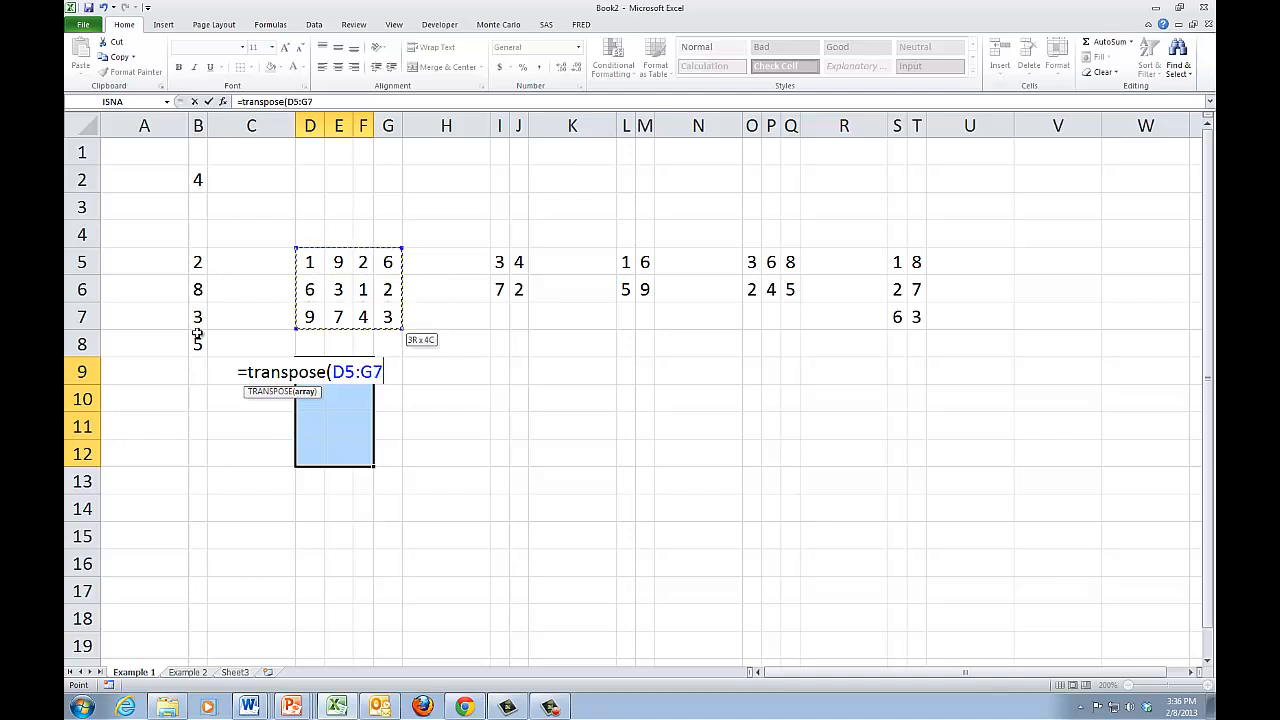
pyautogui.write(')')
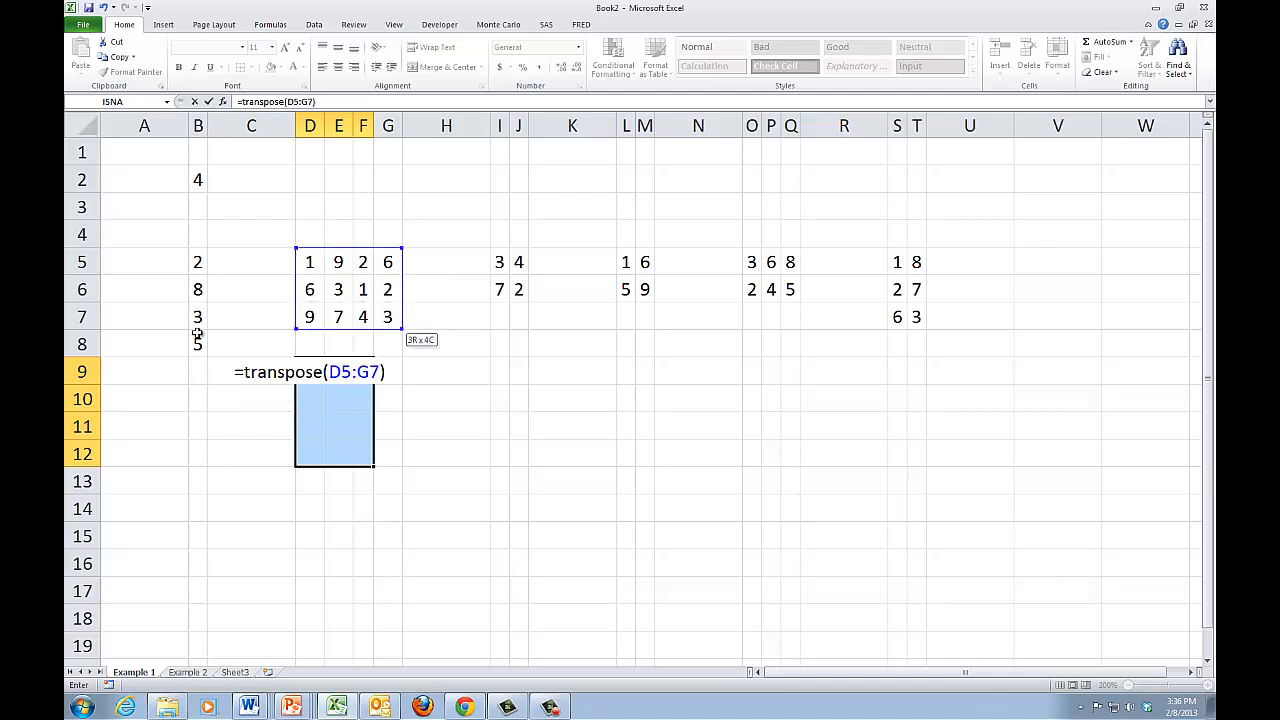
pyautogui.hotkey('ctrl', 'shift', 'Return')
# Compare the original matrix's first row, D5:G5, with the transposed matrix's first column, D9:D12
pyautogui.press('Down')
pyautogui.press('Up')
pyautogui.press('Up')
pyautogui.press('Up')
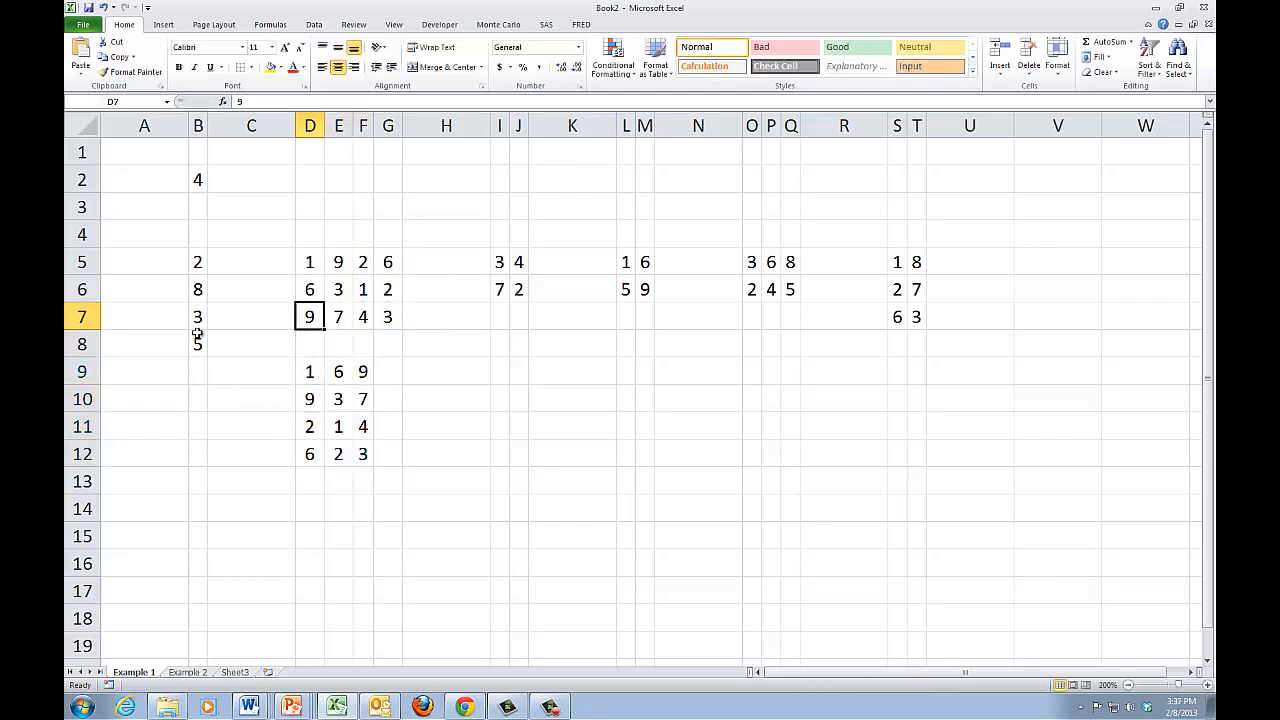
pyautogui.press('Up')
pyautogui.press('Up')
pyautogui.hotkey('shift', 'Right')
pyautogui.hotkey('shift', 'Right')
pyautogui.hotkey('shift', 'Right')
pyautogui.press('Down')
pyautogui.press('Down')
pyautogui.press('Down')
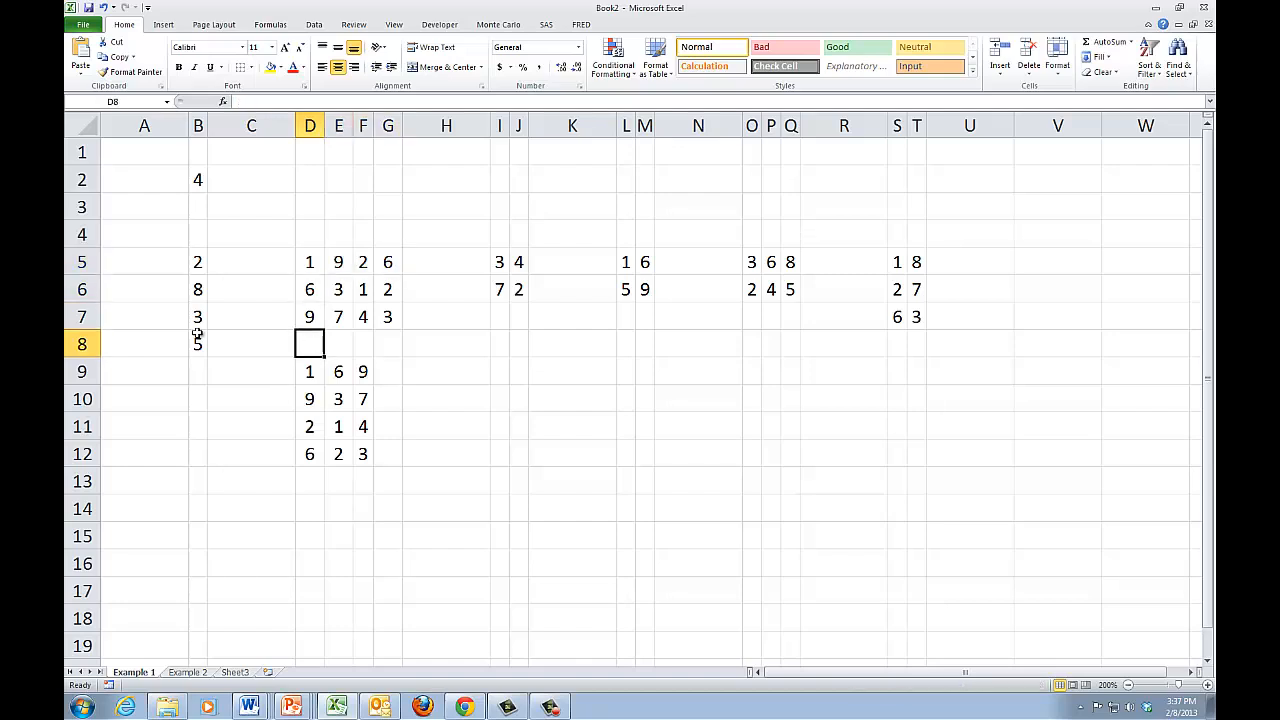
pyautogui.press('Down')
pyautogui.hotkey('shift', 'Down')
pyautogui.hotkey('shift', 'Down')
pyautogui.hotkey('shift', 'Down')
# Compare the original matrix's second row with the second column of the transposed matrix
pyautogui.press('Up')
pyautogui.press('Up')
pyautogui.press('Up')
pyautogui.hotkey('shift', 'Right')
pyautogui.hotkey('shift', 'Right')
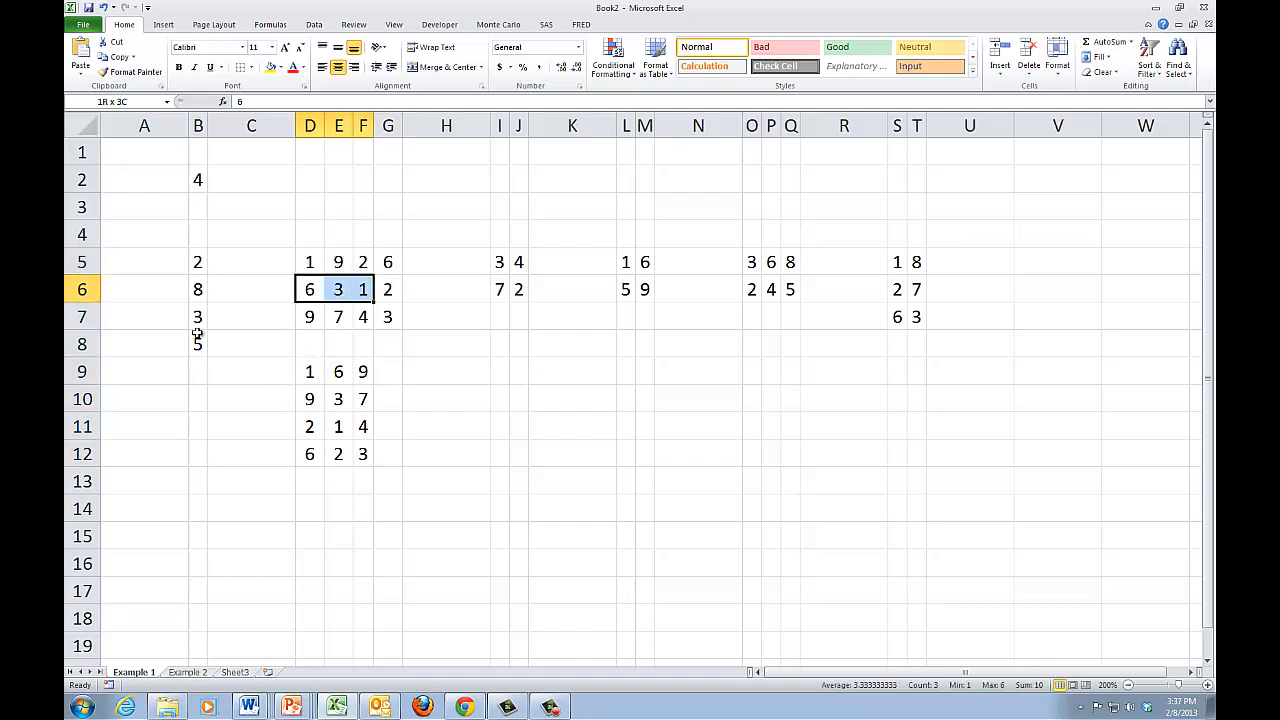
pyautogui.press('Down')
pyautogui.press('Down')
pyautogui.press('Right')
pyautogui.press('Down')
pyautogui.hotkey('shift', 'Down')
pyautogui.hotkey('shift', 'Down')
# Compare the original matrix's third row, D7:G7, with the transposed matrix's third column, F9:F12
pyautogui.press('Up')
pyautogui.press('Up')
pyautogui.press('Left')
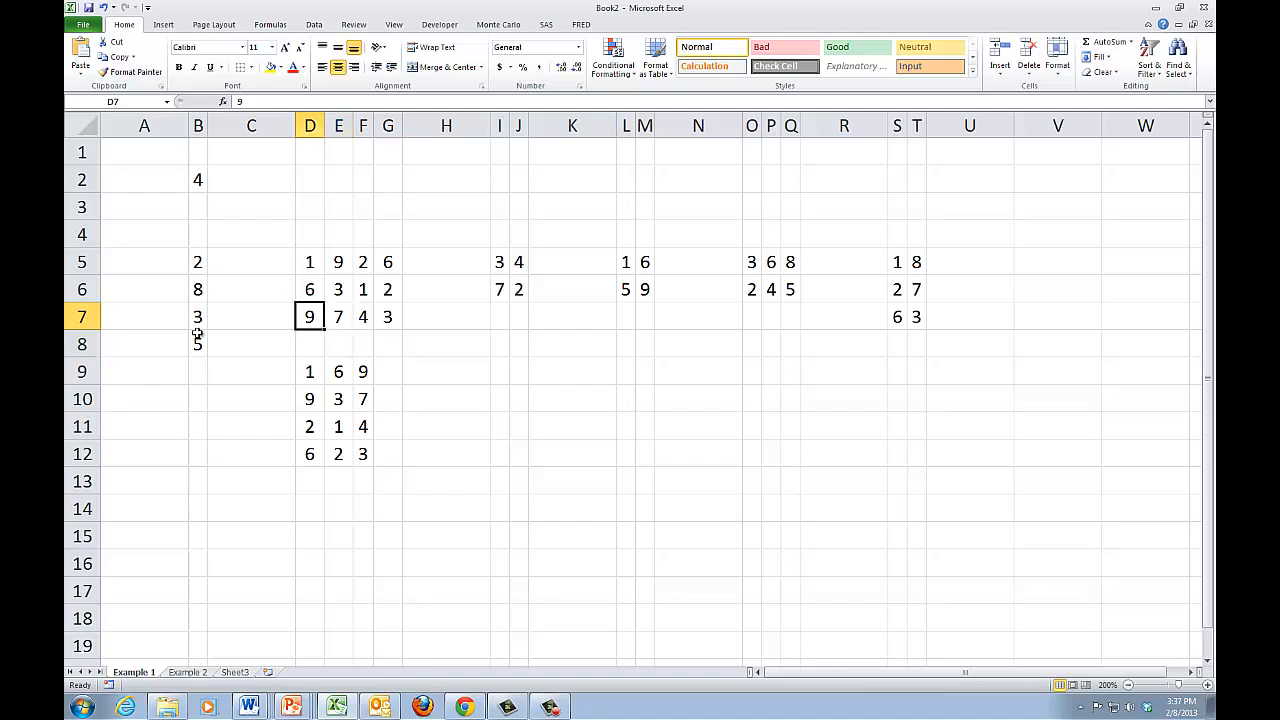
pyautogui.hotkey('shift', 'Right')
pyautogui.hotkey('shift', 'Right')
pyautogui.hotkey('shift', 'Right')
pyautogui.press('Right')
pyautogui.press('Right')
pyautogui.press('Down')
pyautogui.press('Down')
pyautogui.hotkey('shift', 'Down')
pyautogui.hotkey('shift', 'Down')
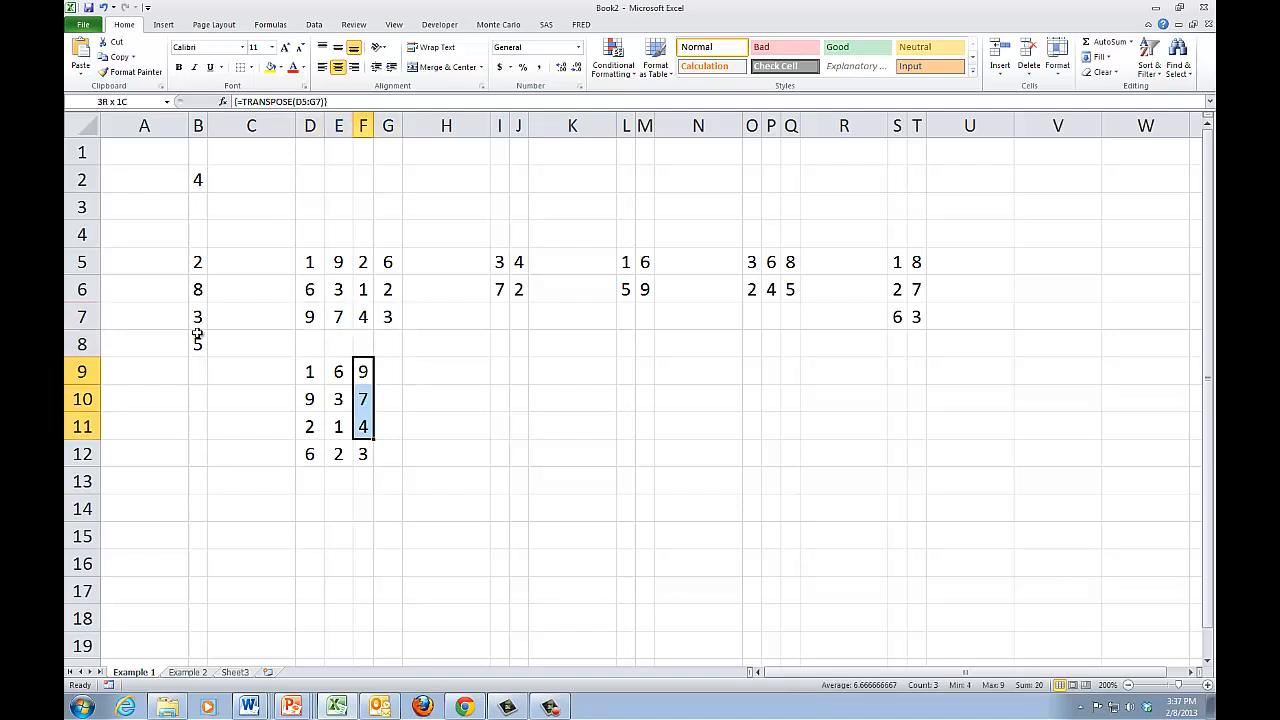
pyautogui.hotkey('shift', 'Down')
# Clear the whole transposed matrix from D9:F12
pyautogui.press('Left')
pyautogui.press('Left')
pyautogui.hotkey('shift', 'Right')
pyautogui.hotkey('shift', 'Right')
pyautogui.hotkey('shift', 'Down')
pyautogui.hotkey('shift', 'Down')
pyautogui.hotkey('shift', 'Down')
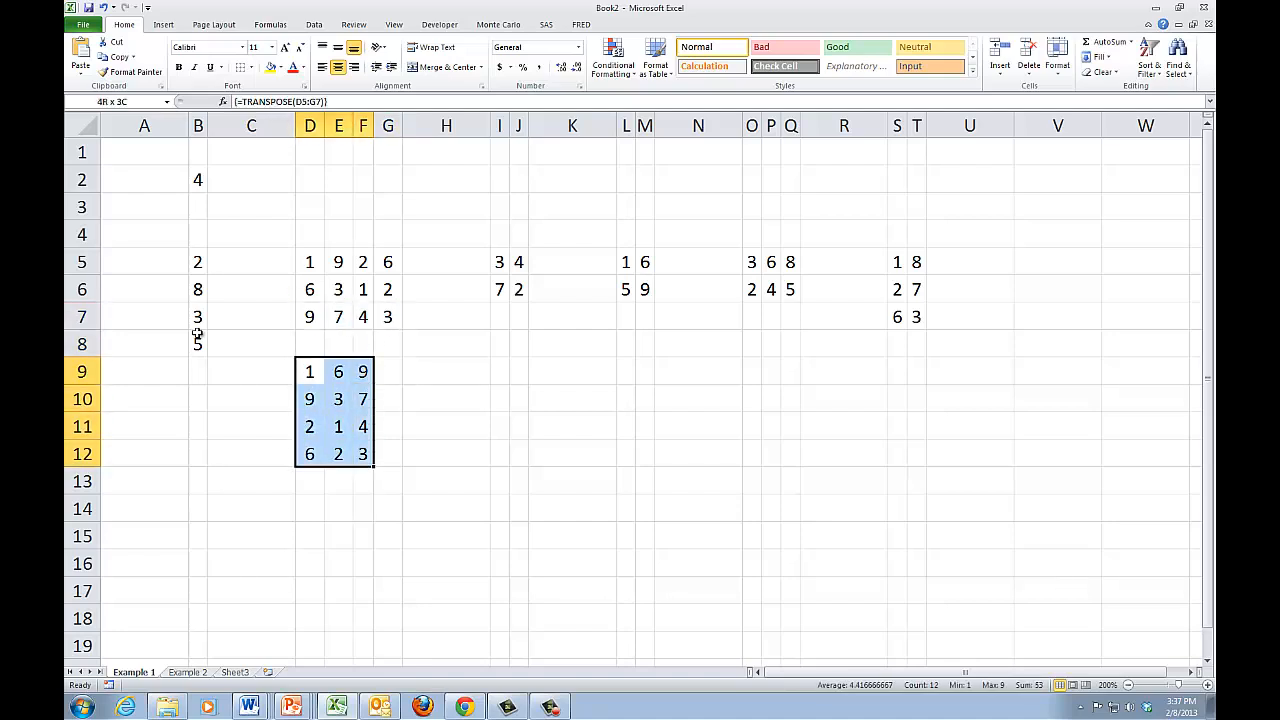
pyautogui.press('Delete')
pyautogui.press('Up')
pyautogui.press('Down')
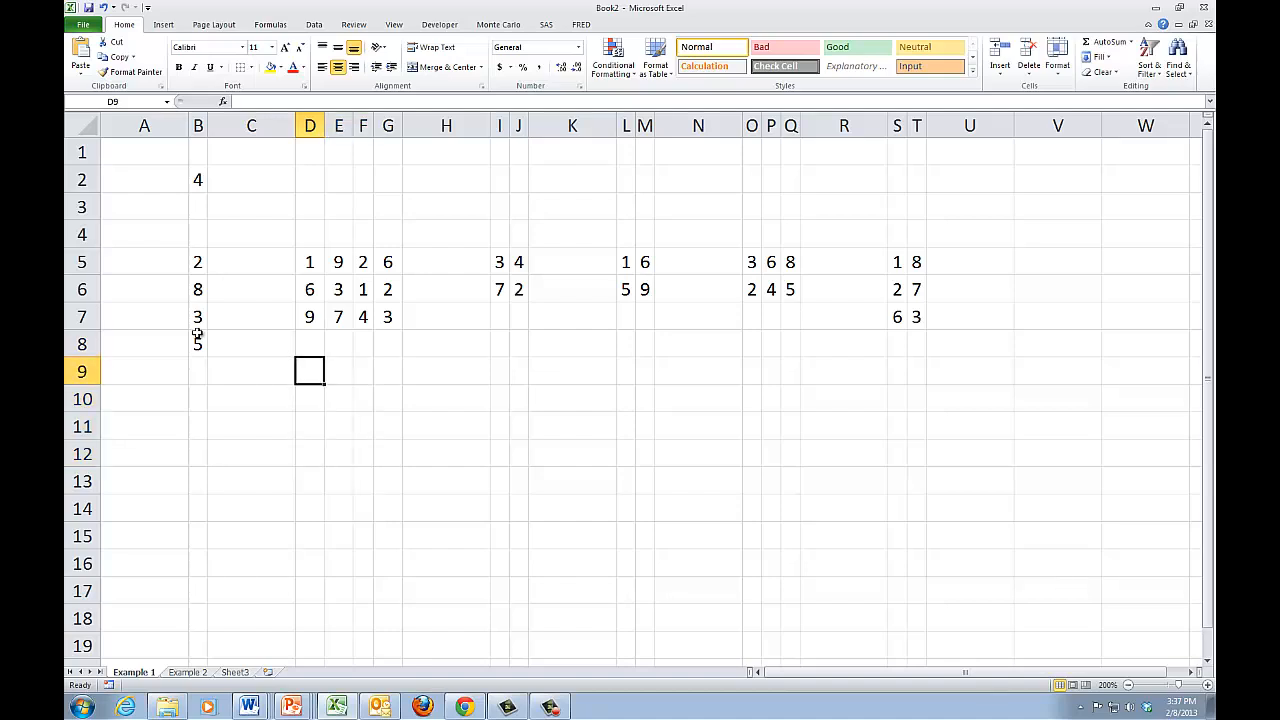
# Add the scalar in B2 to the matrix D5:G7 with the array formula =B2+D5:G7 in D9:G11
pyautogui.click(201, 168)
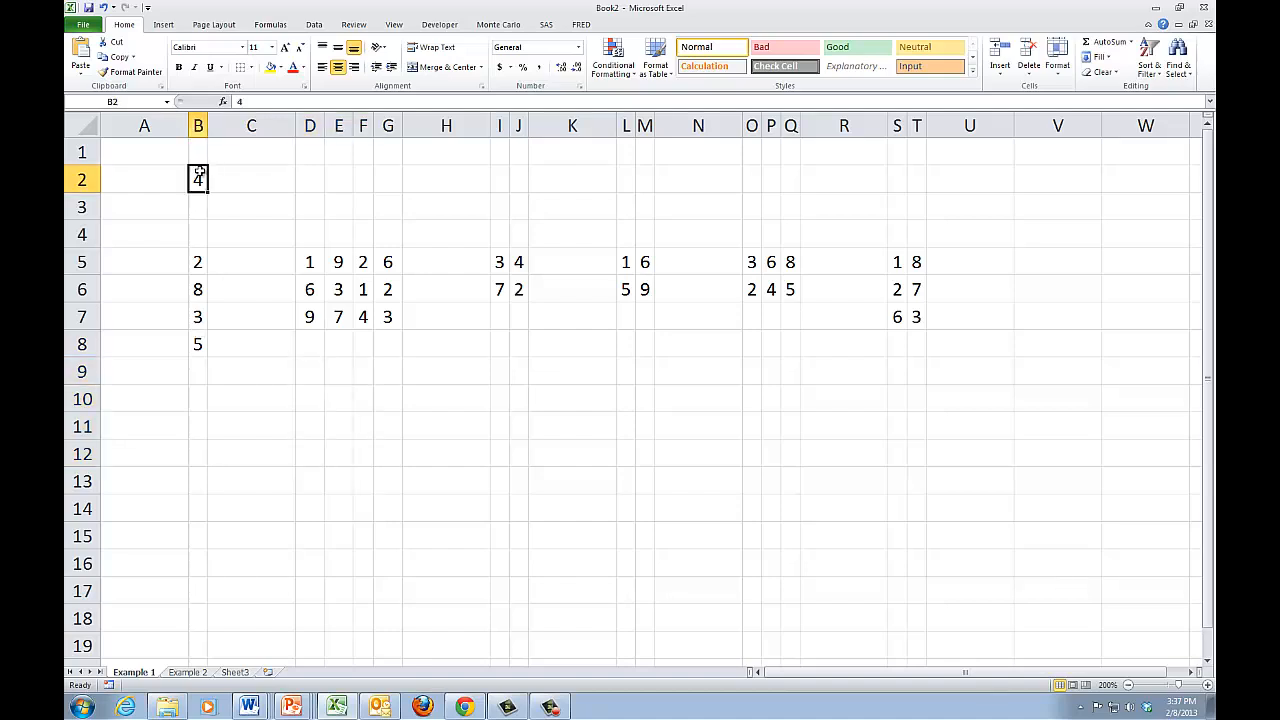
pyautogui.moveTo(308, 260); pyautogui.dragTo(388, 322)
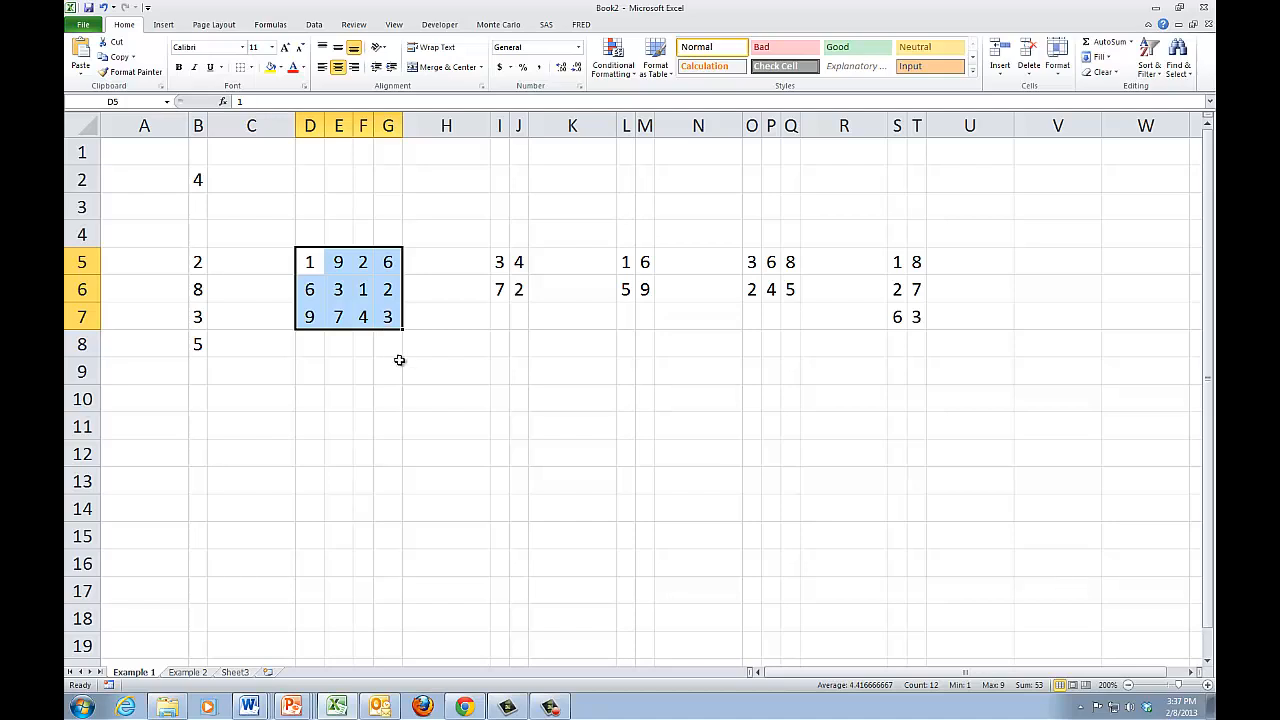
pyautogui.moveTo(309, 262); pyautogui.dragTo(389, 318)
pyautogui.click(316, 371)
pyautogui.moveTo(316, 371); pyautogui.dragTo(396, 425)
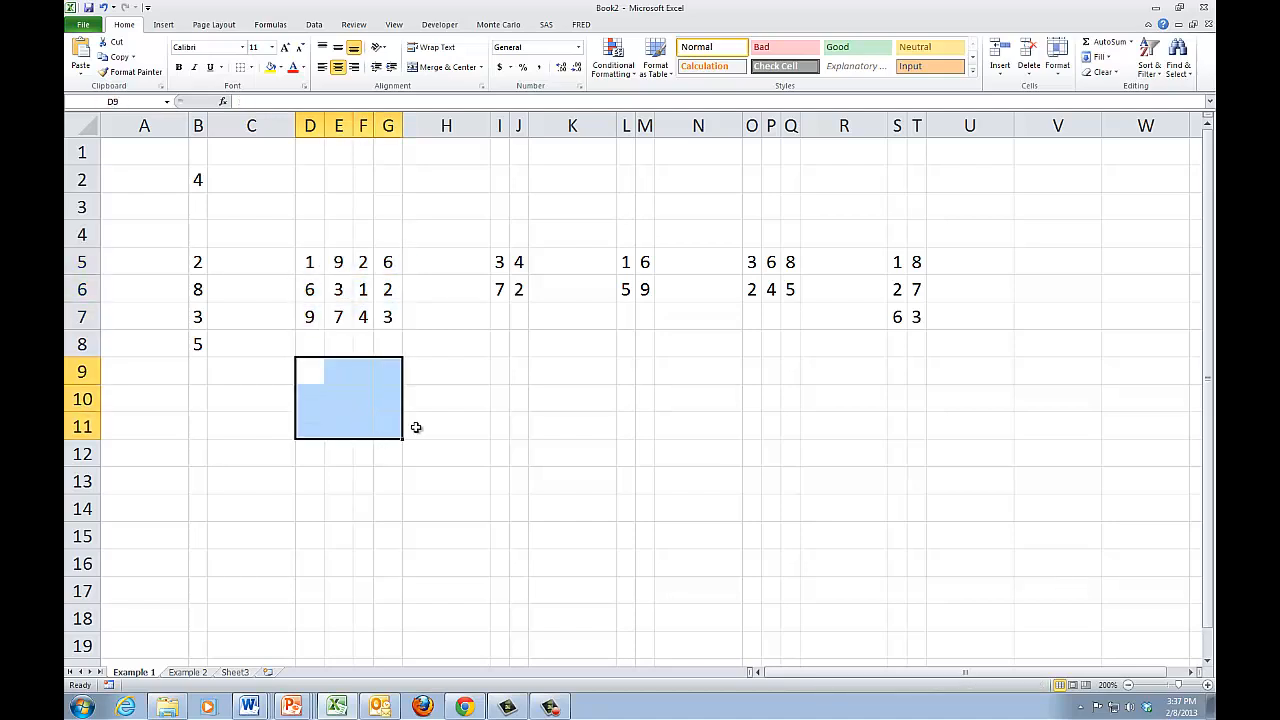
pyautogui.write('=')
pyautogui.click(200, 181)
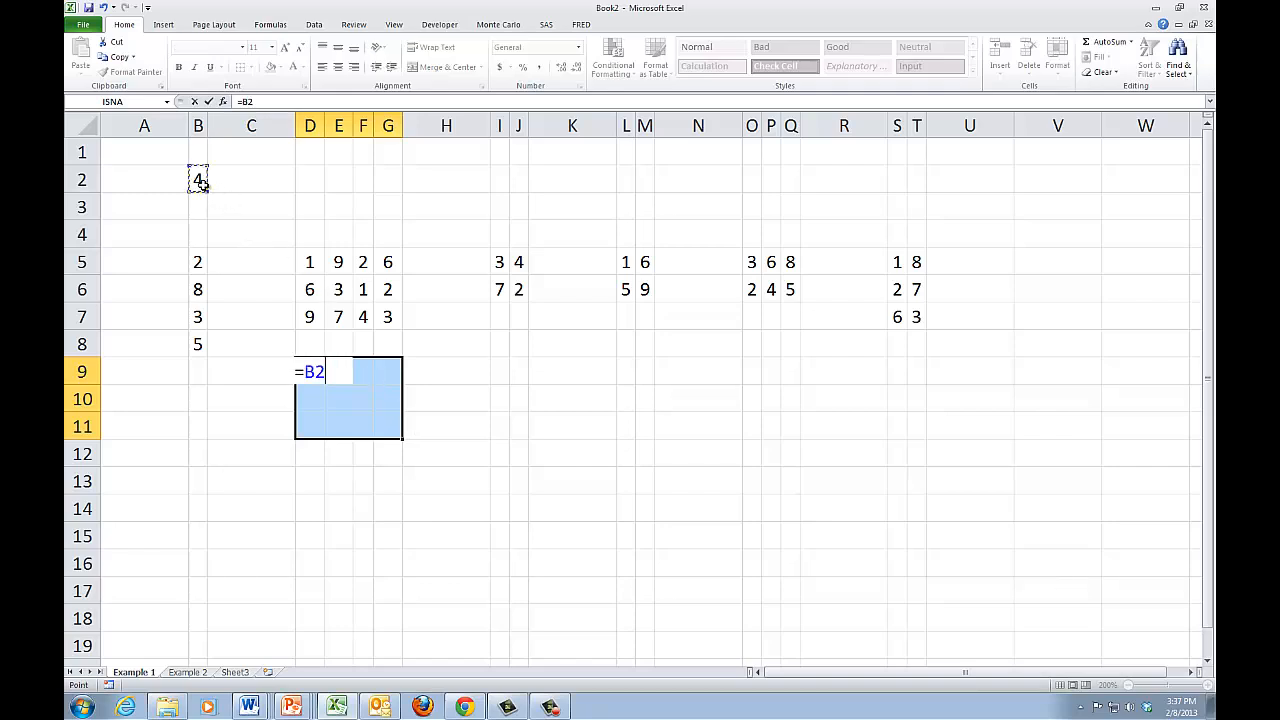
pyautogui.write('+')
pyautogui.moveTo(300, 258); pyautogui.dragTo(386, 320)
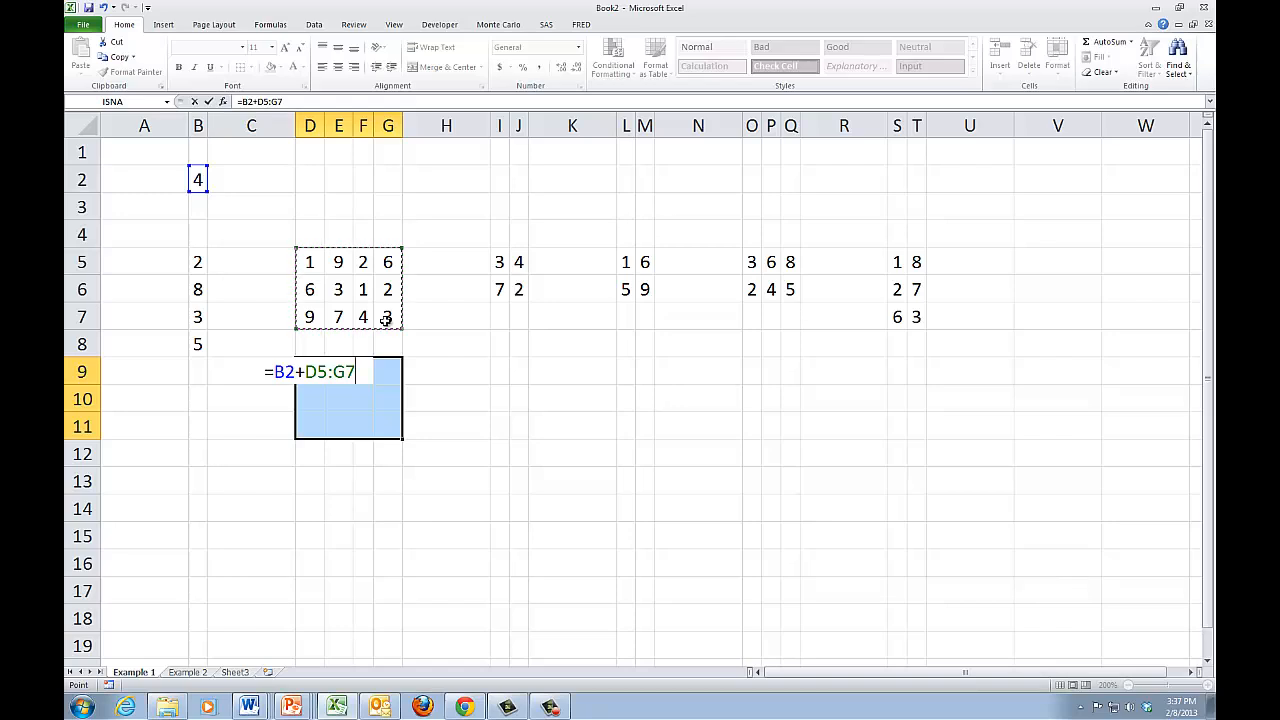
pyautogui.hotkey('ctrl', 'shift', 'Return')
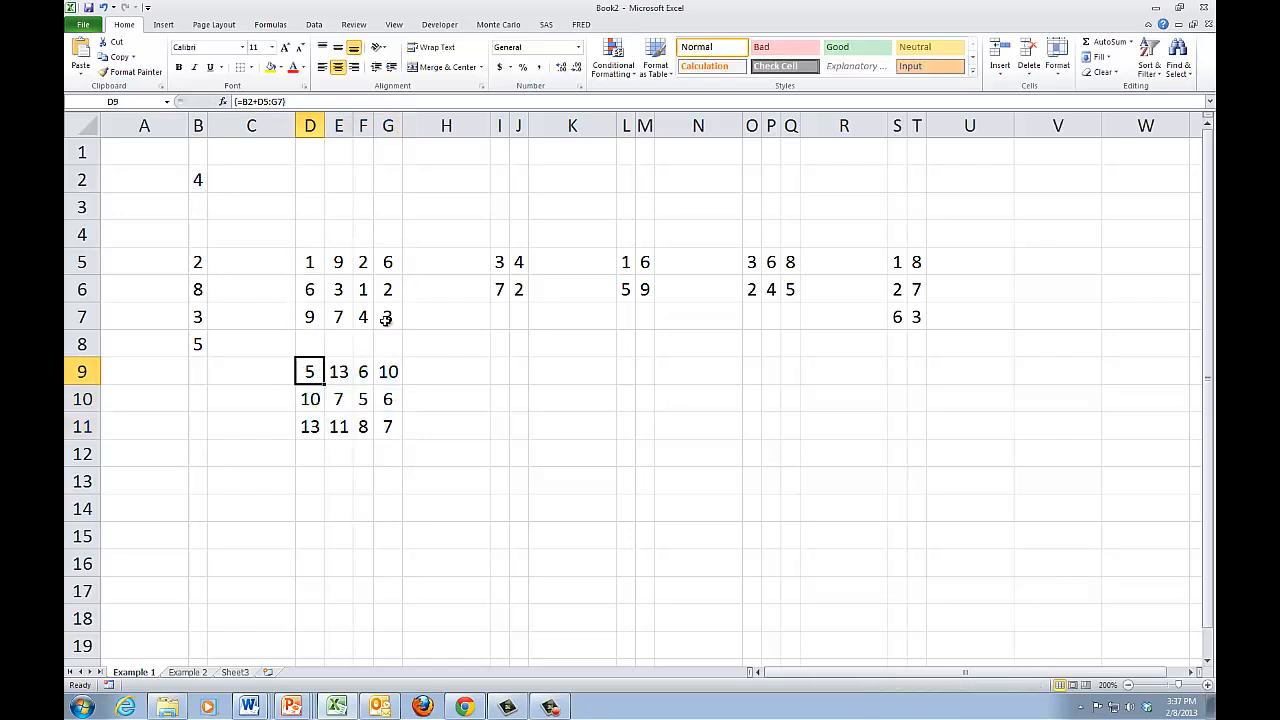
# Review the scalar and the original matrix, and clear the scalar-addition result from D9:G11
pyautogui.click(216, 190)
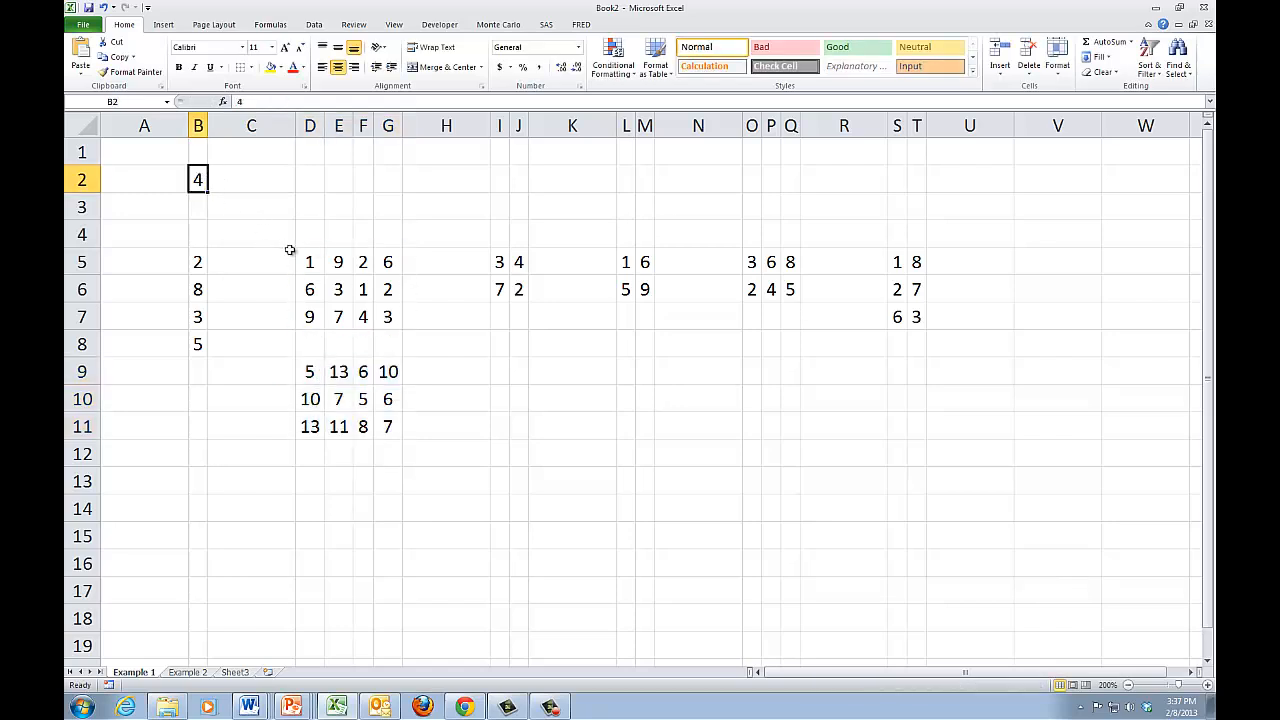
pyautogui.moveTo(311, 259); pyautogui.dragTo(390, 317)
pyautogui.moveTo(309, 372); pyautogui.dragTo(371, 423)
pyautogui.press('Delete')
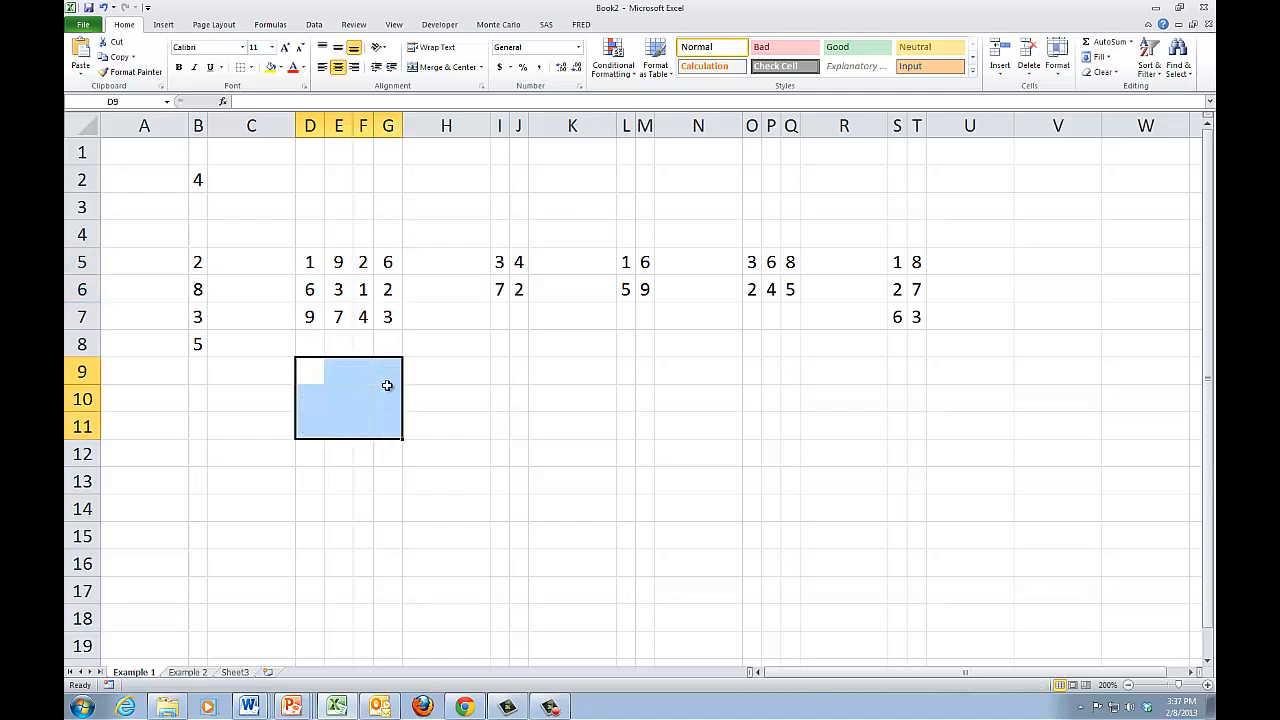
# Set the scalar in B2 to 2
pyautogui.click(199, 181)
pyautogui.write('2')
pyautogui.press('Return')
# Multiply the matrix D5:G7 by the scalar in B2 with the array formula =B2*D5:G7 in D9:G11
pyautogui.press('Down')
pyautogui.press('Down')
pyautogui.press('Down')
pyautogui.press('Down')
pyautogui.press('Down')
pyautogui.press('Down')
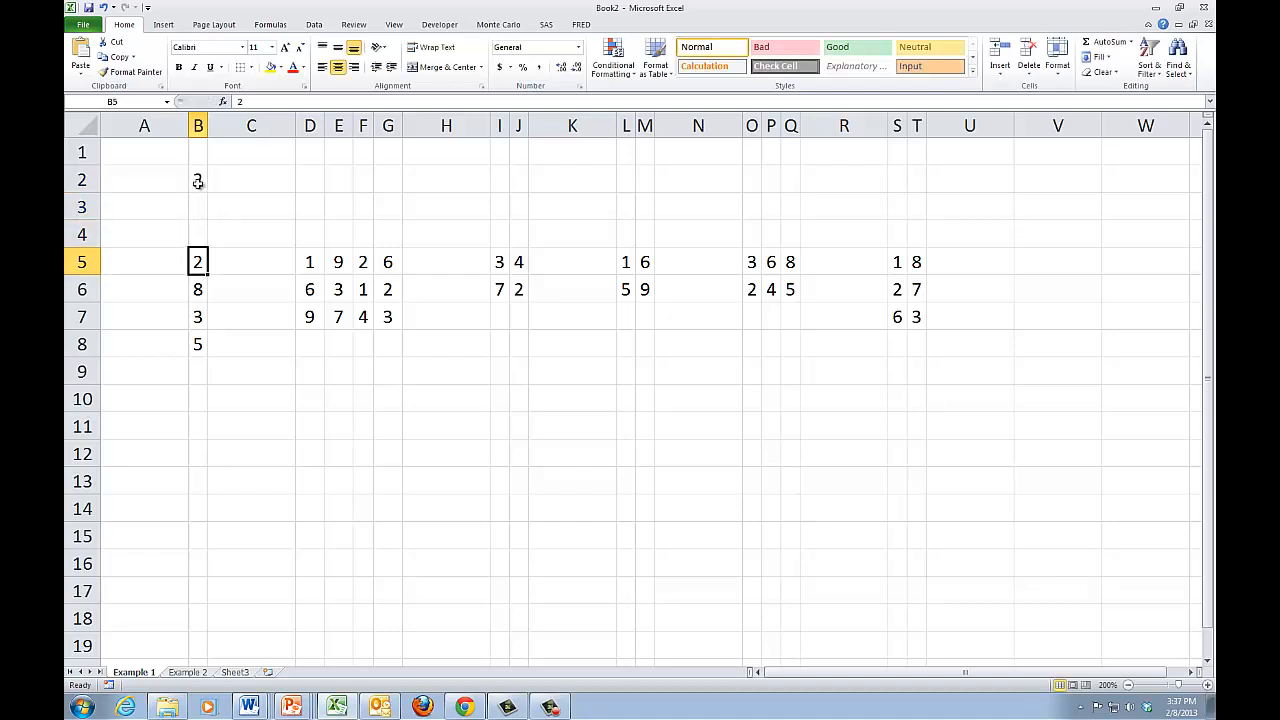
pyautogui.press('Right')
pyautogui.press('Right')
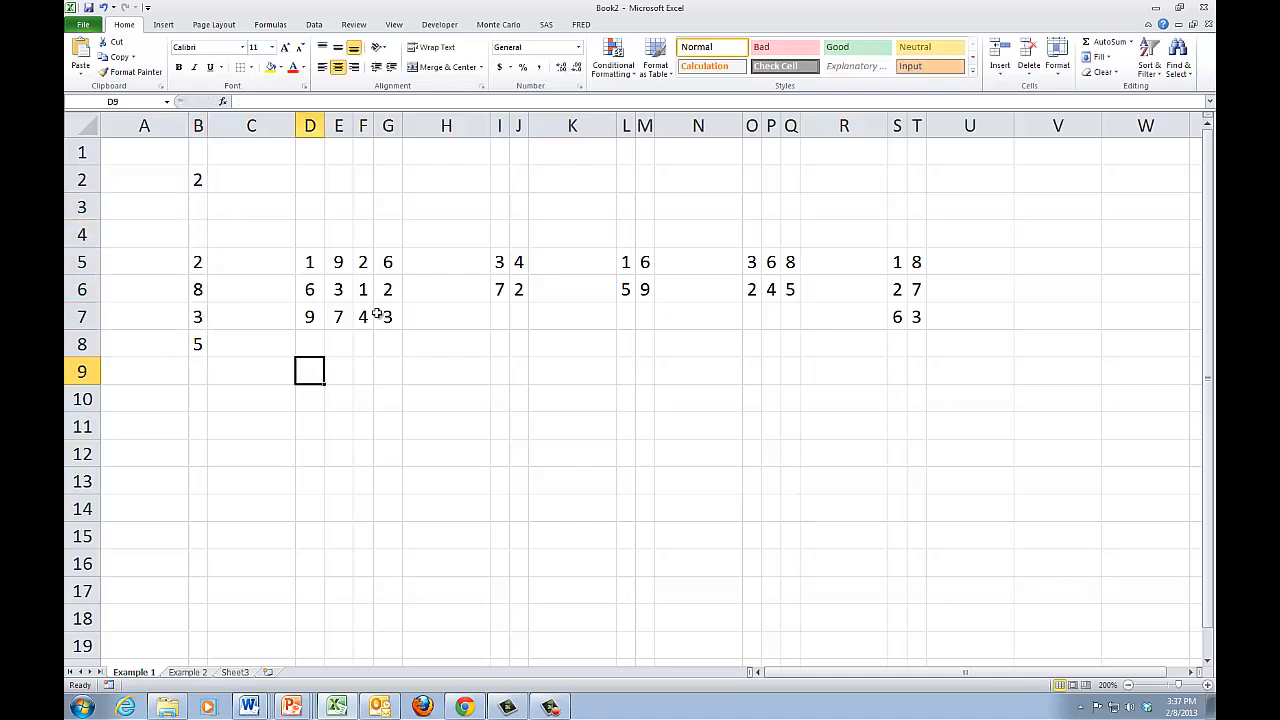
pyautogui.hotkey('shift', 'Right')
pyautogui.hotkey('shift', 'Right')
pyautogui.hotkey('shift', 'Right')
pyautogui.hotkey('shift', 'Down')
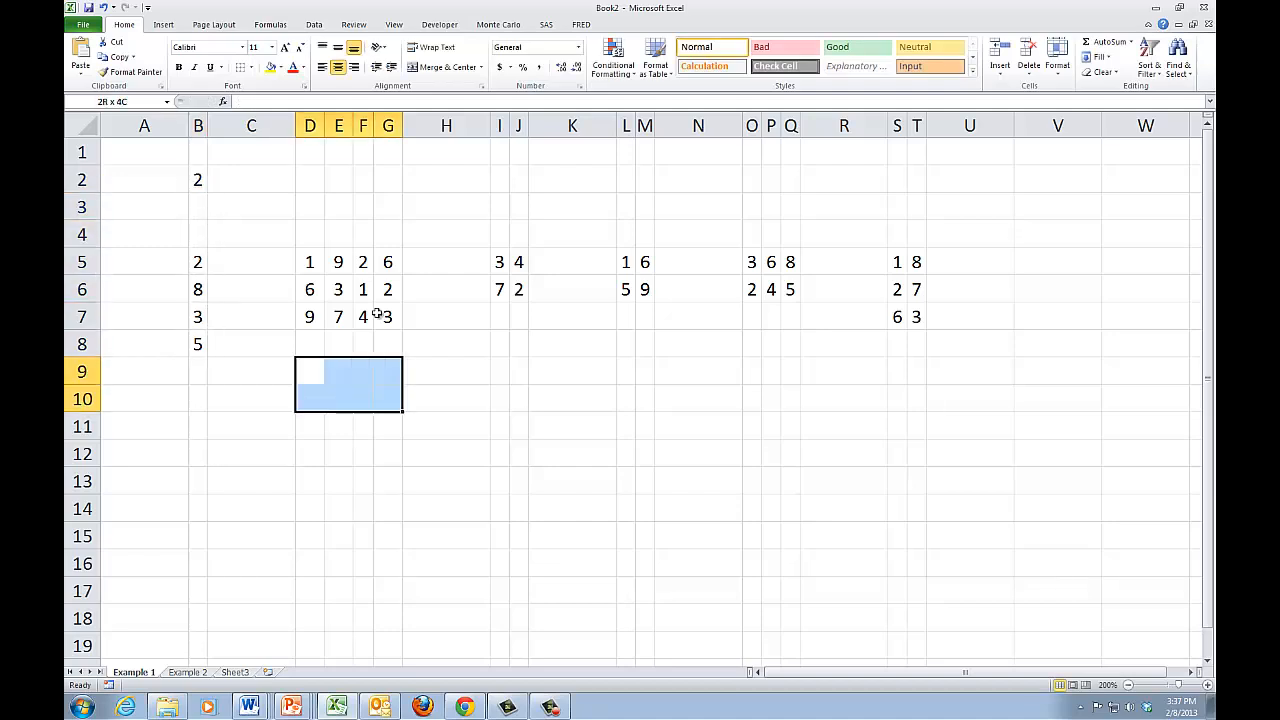
pyautogui.hotkey('shift', 'Down')
pyautogui.write('=')
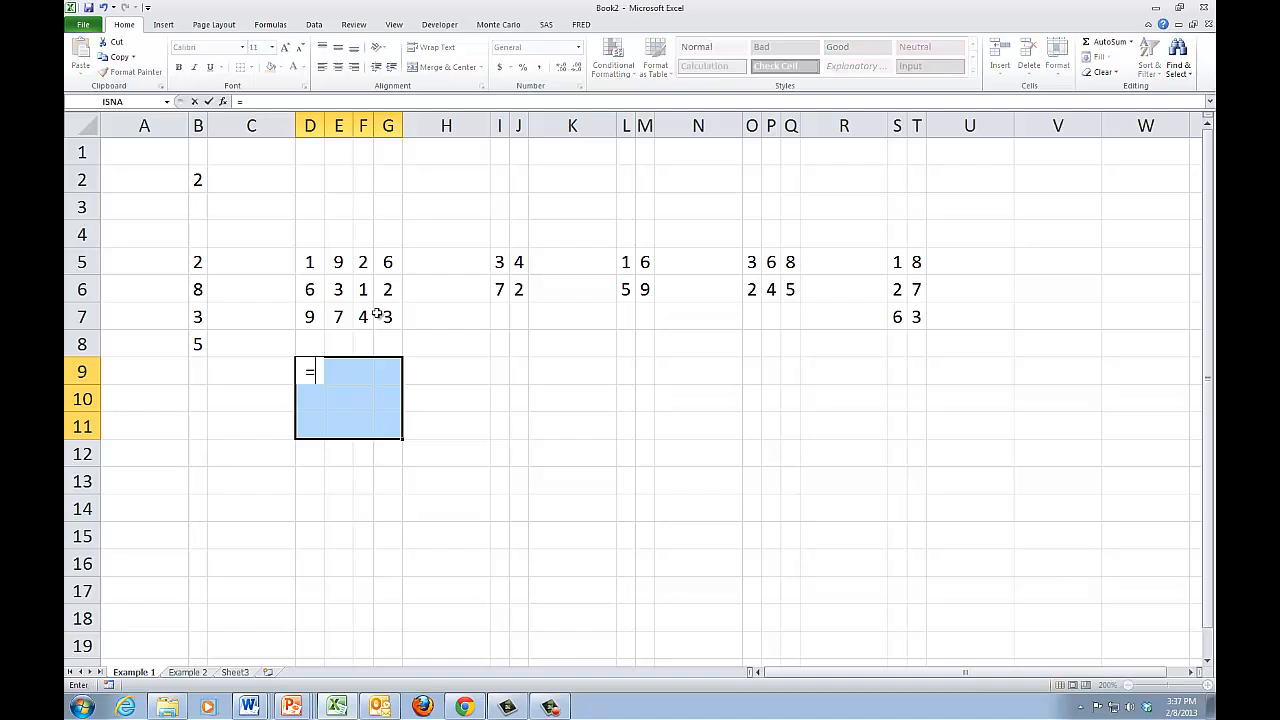
pyautogui.click(198, 179)
pyautogui.write('*')
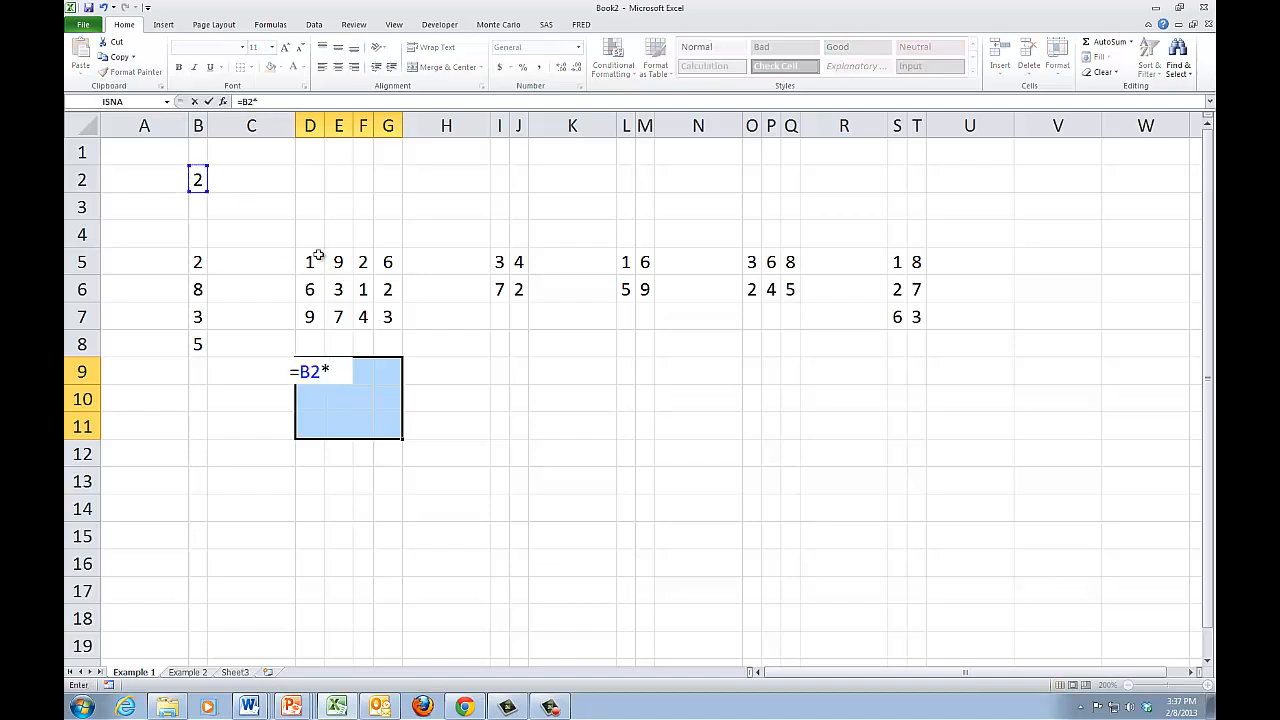
pyautogui.moveTo(316, 256); pyautogui.dragTo(376, 318)
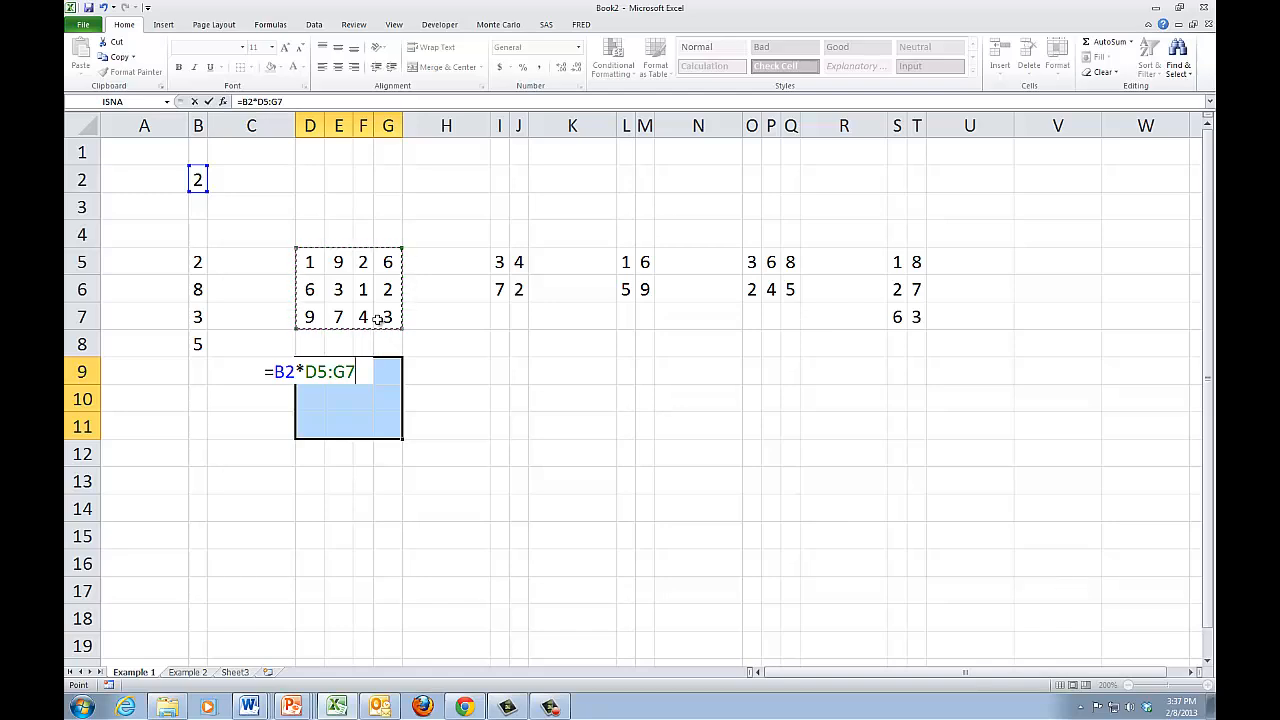
pyautogui.hotkey('ctrl', 'shift', 'Return')
pyautogui.hotkey('shift', 'BackSpace')
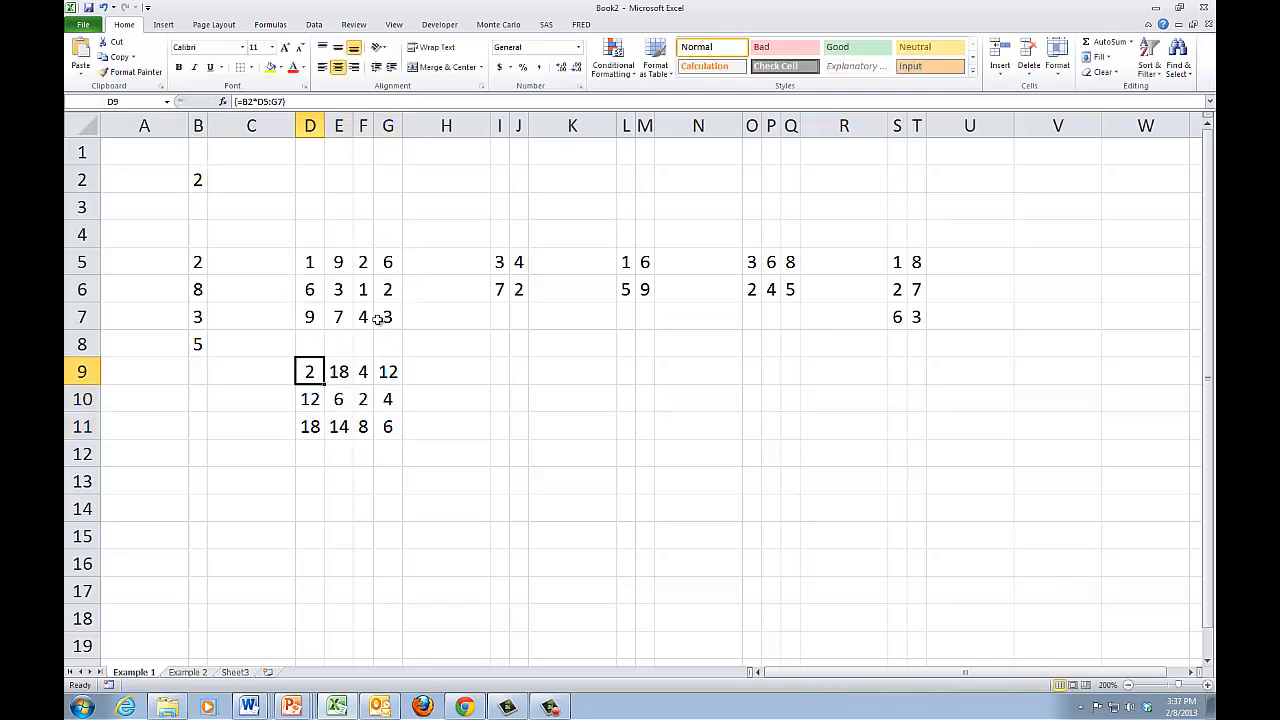
# Examine the two 2 x 2 matrices in I5:J6 and L5:M6
pyautogui.press('Right')
pyautogui.press('Right')
pyautogui.press('Right')
pyautogui.press('Right')
pyautogui.press('Right')
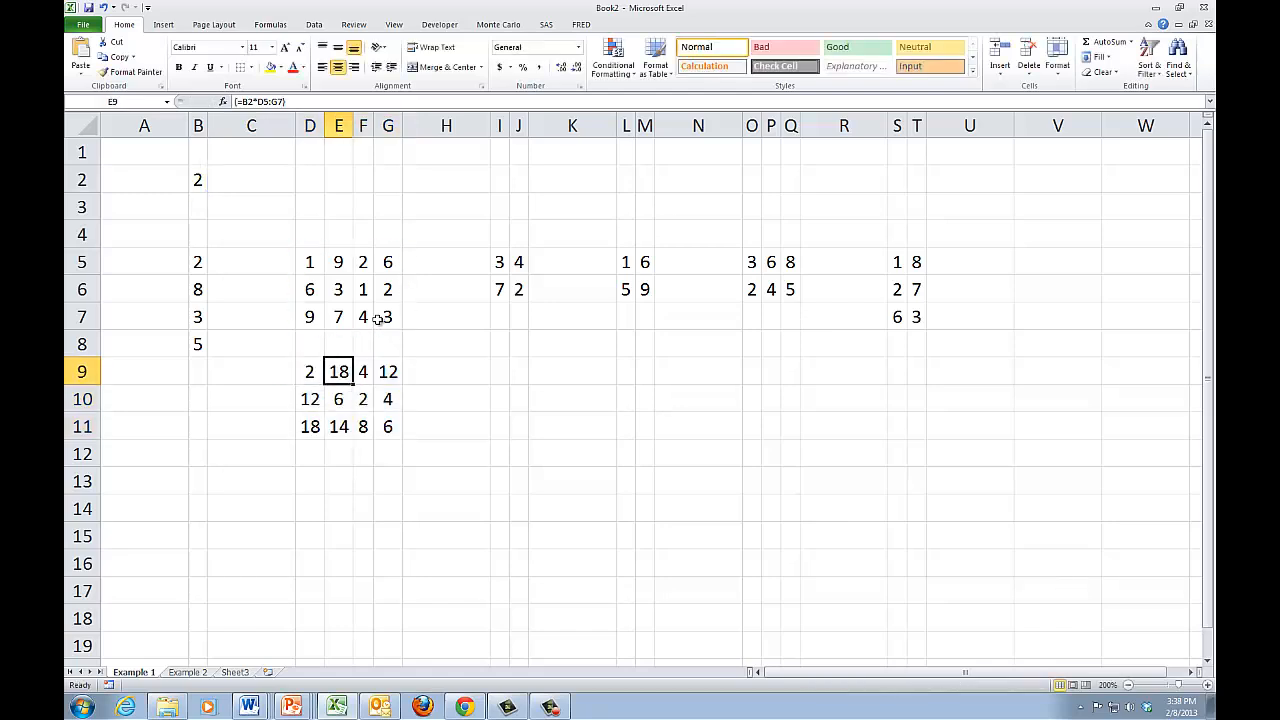
pyautogui.press('Up')
pyautogui.press('Up')
pyautogui.press('Up')
pyautogui.press('Up')
pyautogui.press('Right')
pyautogui.press('Down')
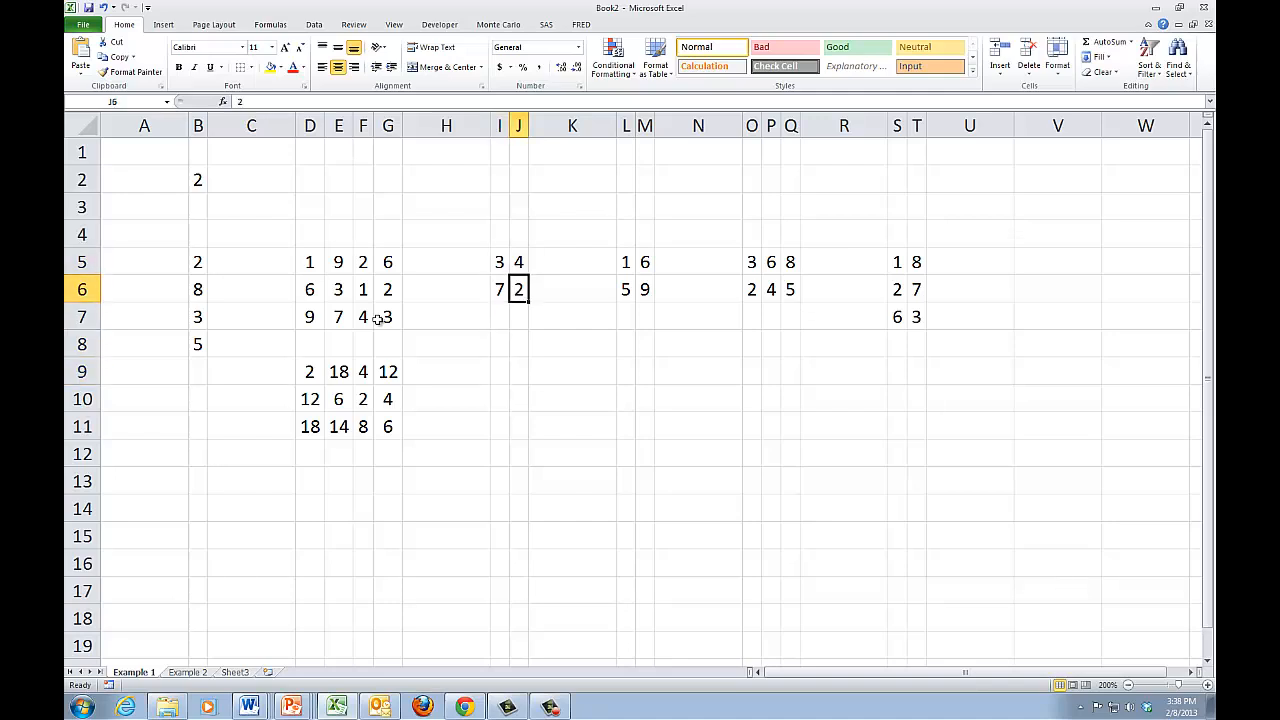
pyautogui.press('Up')
pyautogui.press('Right')
pyautogui.press('Right')
pyautogui.moveTo(492, 253); pyautogui.dragTo(518, 287)
pyautogui.moveTo(622, 262); pyautogui.dragTo(640, 293)
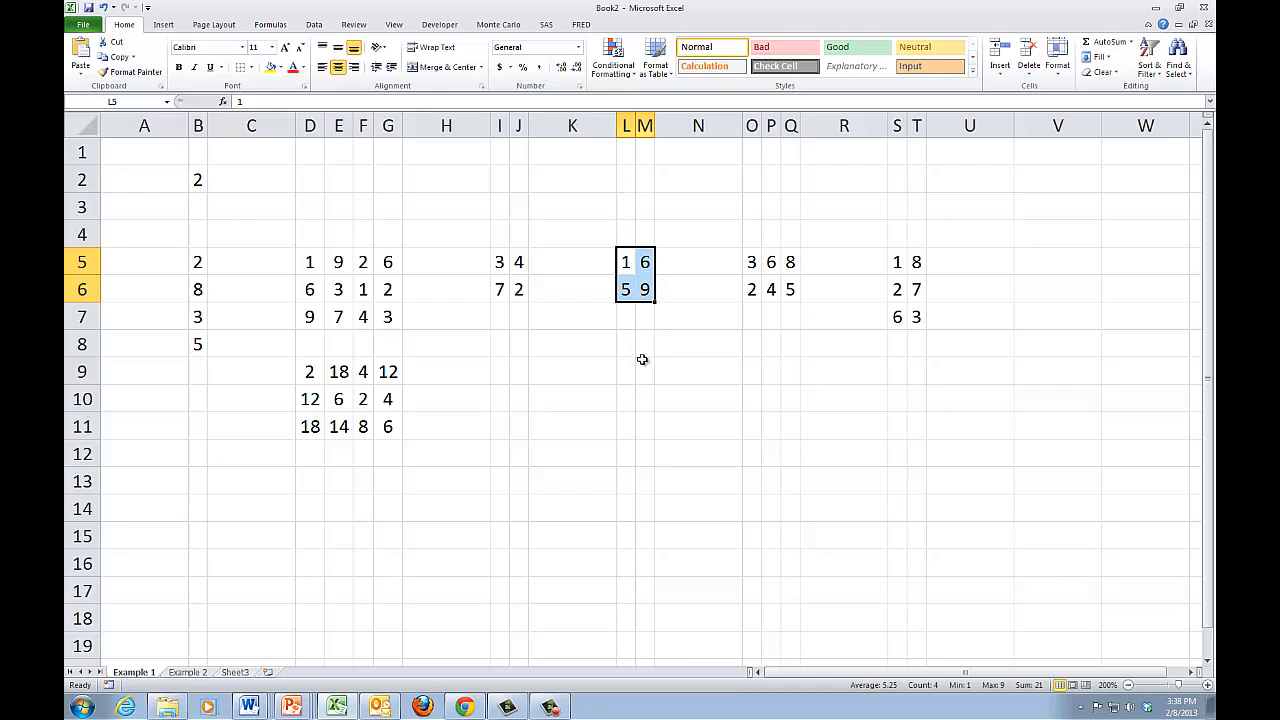
# Add the two 2 x 2 matrices with the array formula =I5:J6+L5:M6 in L9:M10
pyautogui.moveTo(628, 376); pyautogui.dragTo(645, 392)
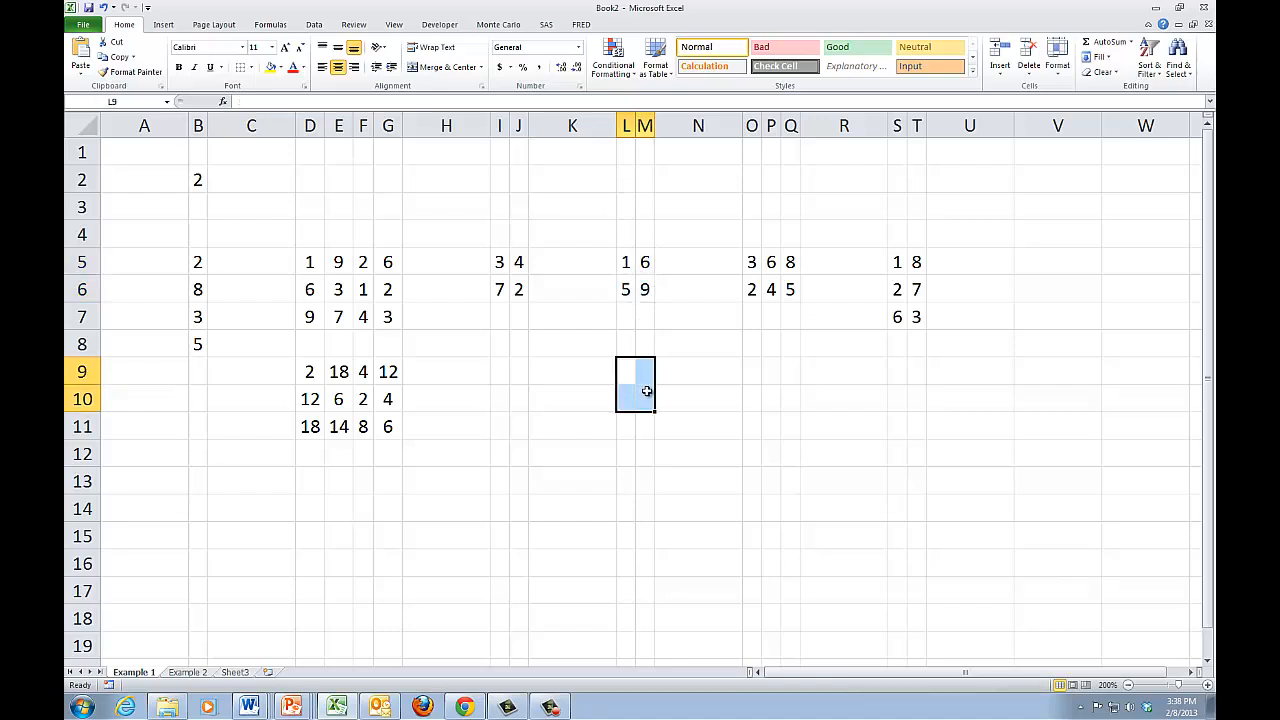
pyautogui.write('=')
pyautogui.moveTo(493, 263); pyautogui.dragTo(517, 289)
pyautogui.write('-')
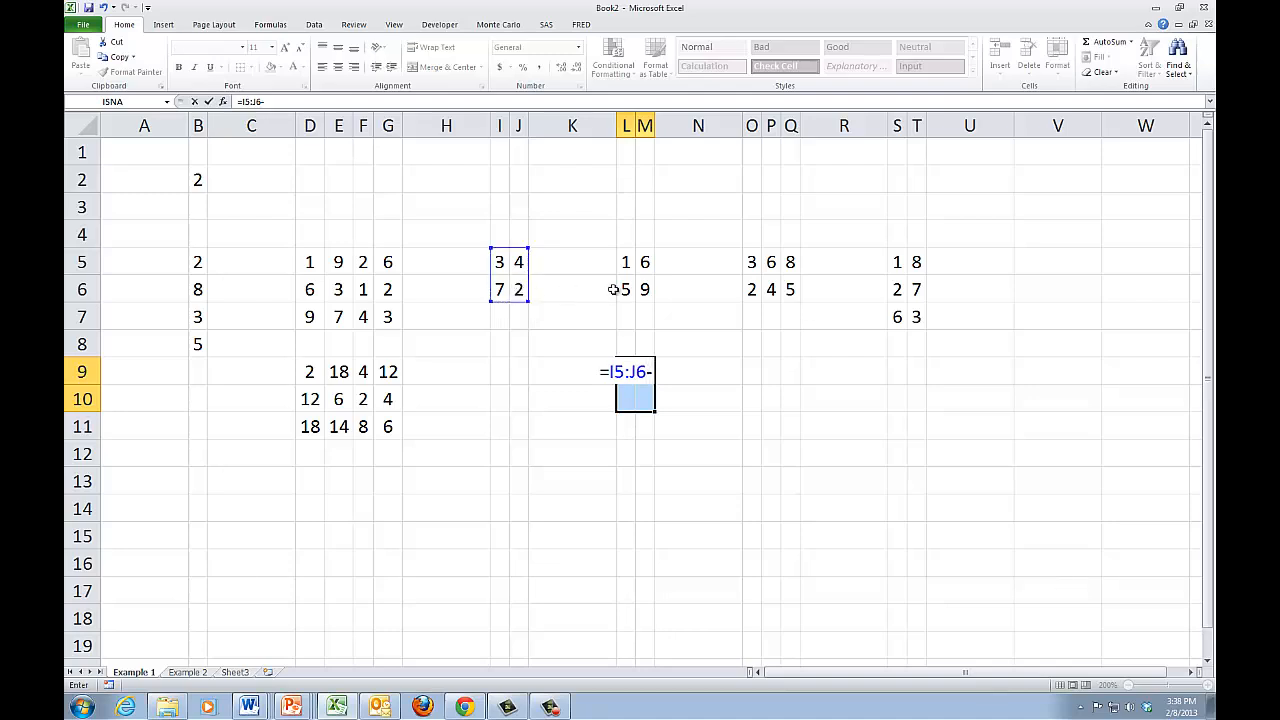
pyautogui.press('BackSpace')
pyautogui.write('+')
pyautogui.moveTo(628, 266); pyautogui.dragTo(643, 287)
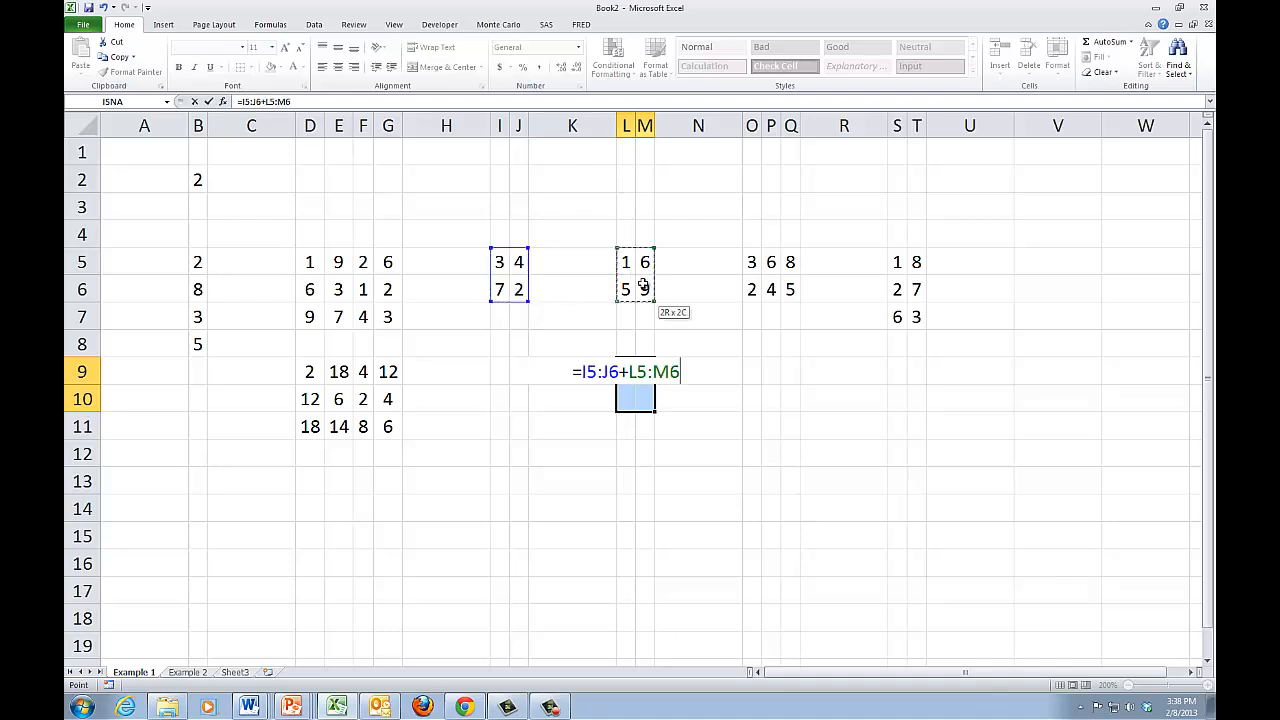
pyautogui.hotkey('ctrl', 'shift', 'Return')
pyautogui.press('Down')
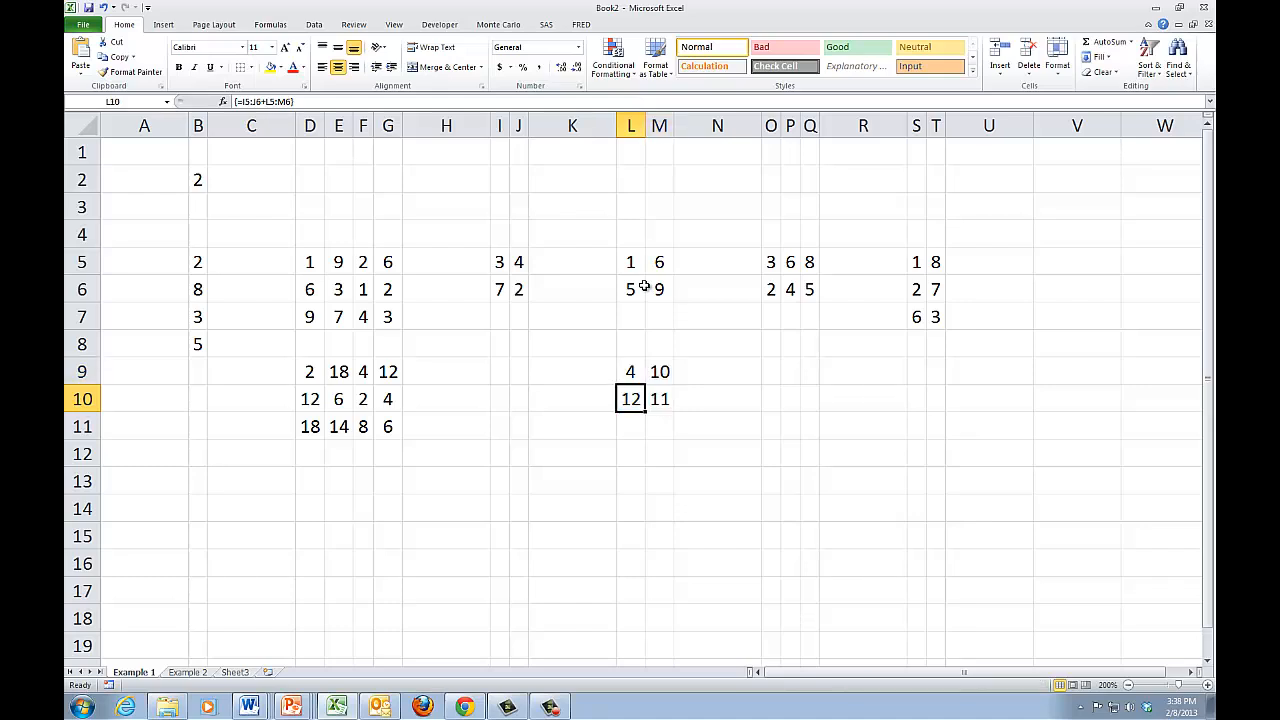
pyautogui.press('Up')
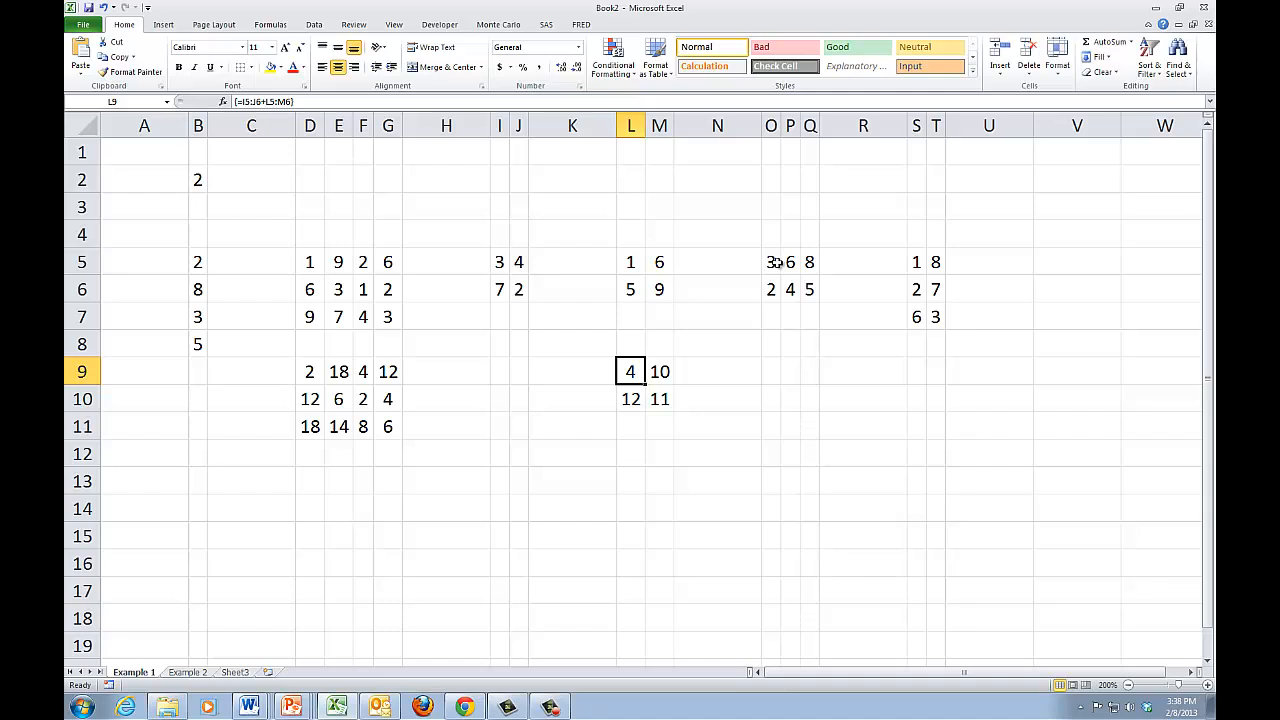
# Compare the rows and columns of matrices O5:Q6 and S5:T7 to work out the dimensions of their product
pyautogui.moveTo(776, 262); pyautogui.dragTo(810, 290)
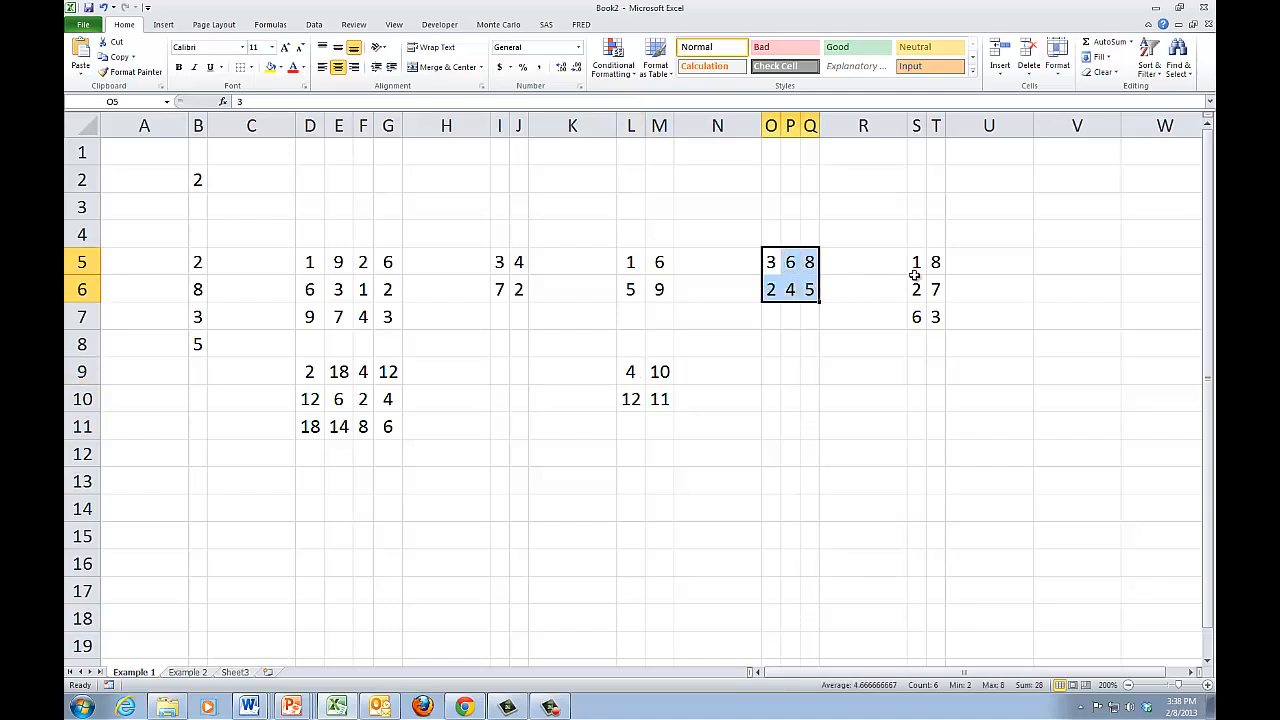
pyautogui.moveTo(915, 262); pyautogui.dragTo(936, 320)
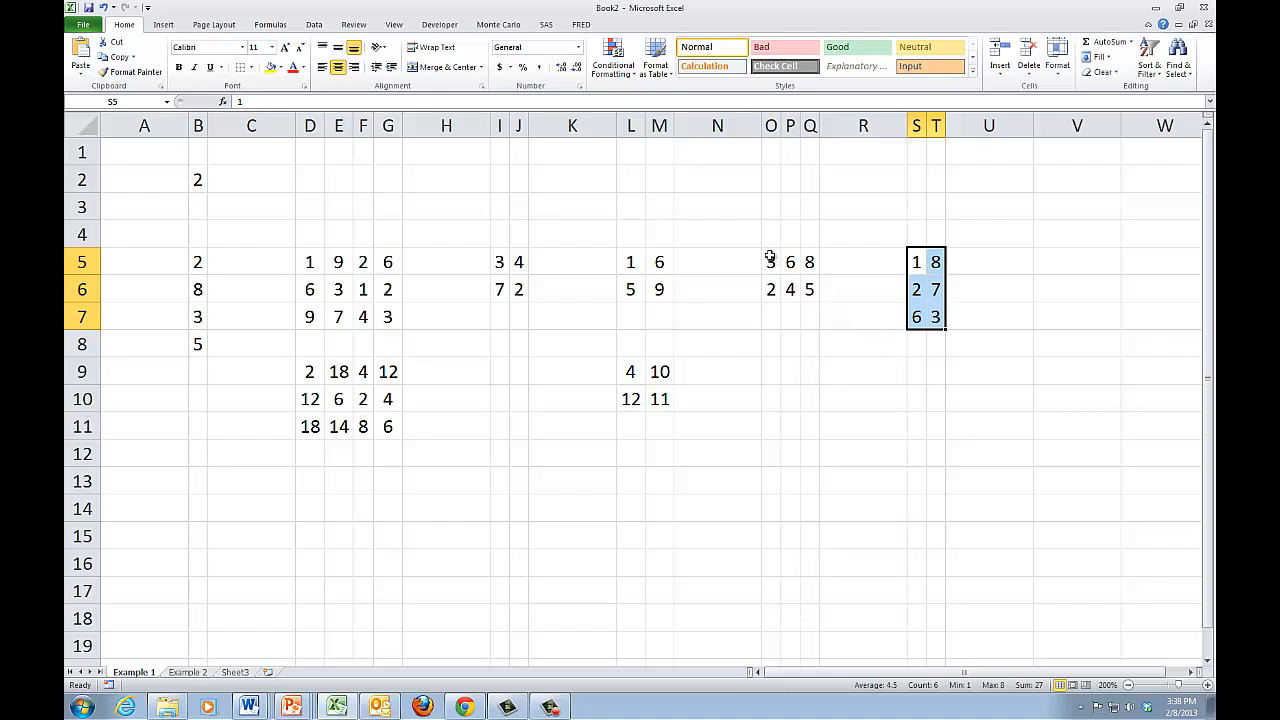
pyautogui.moveTo(770, 258); pyautogui.dragTo(812, 284)
pyautogui.moveTo(915, 262); pyautogui.dragTo(933, 313)
pyautogui.moveTo(779, 262); pyautogui.dragTo(805, 262)
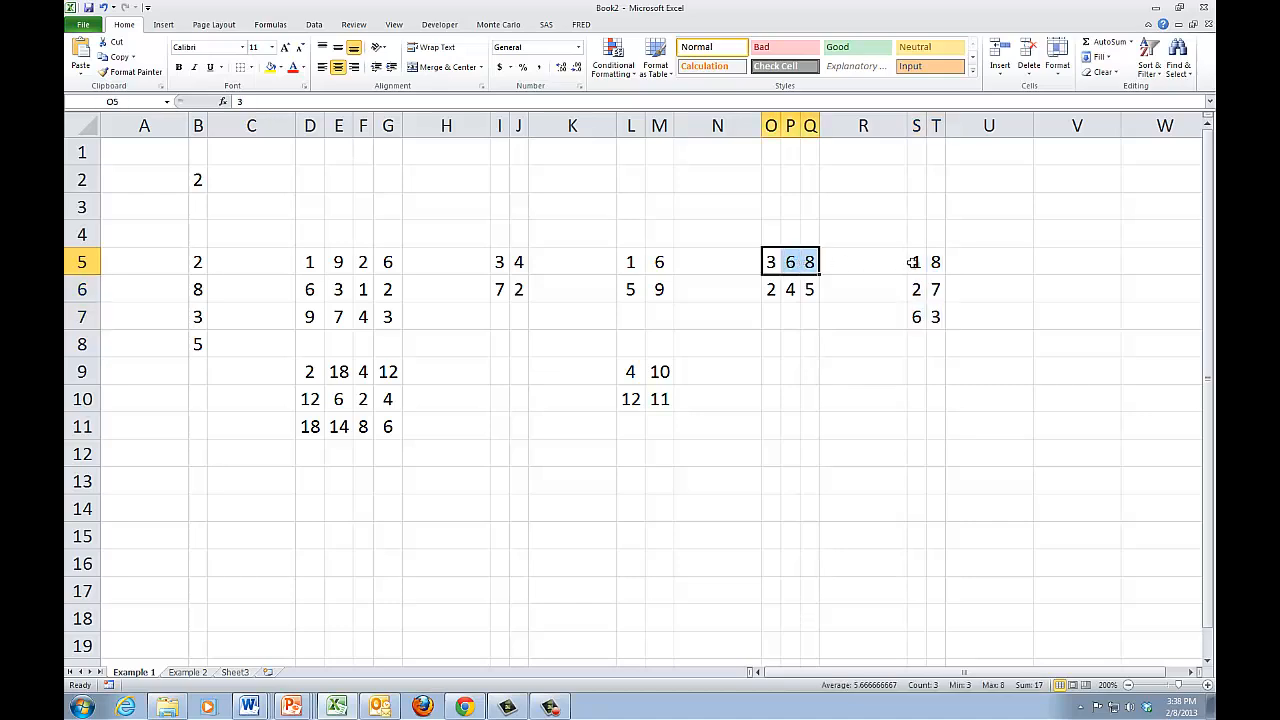
pyautogui.moveTo(912, 262); pyautogui.dragTo(916, 318)
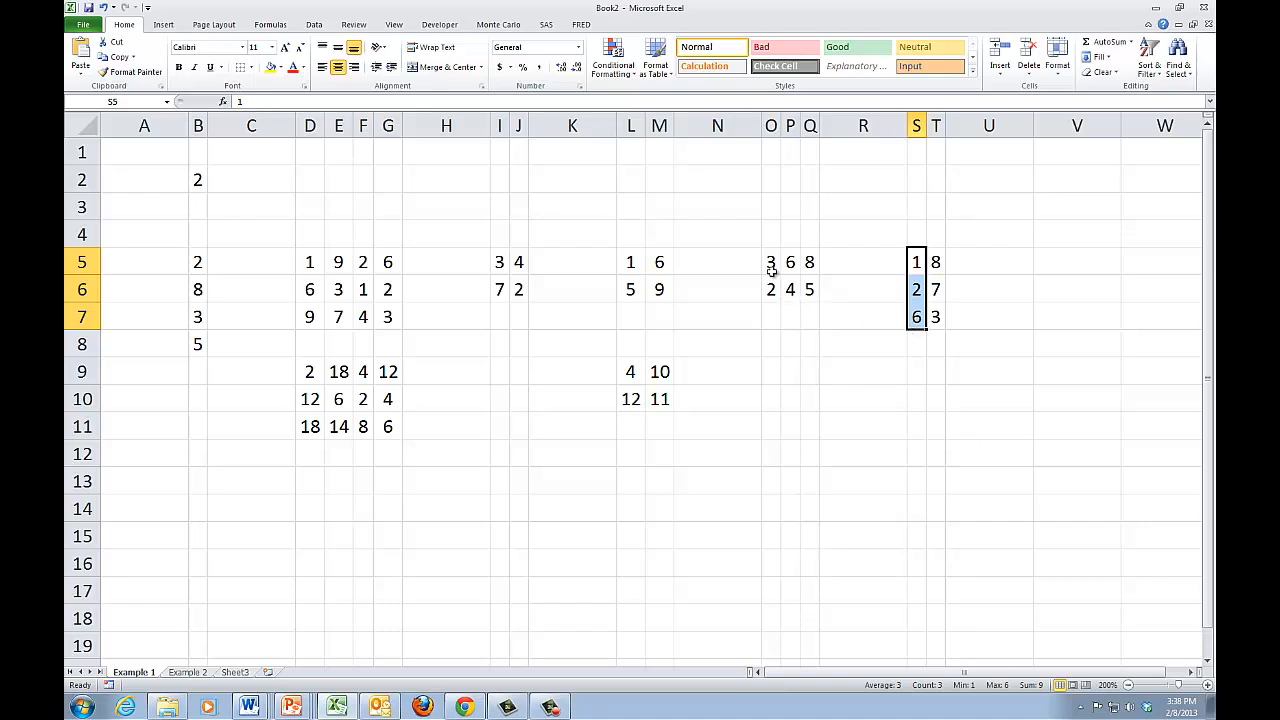
pyautogui.moveTo(758, 262); pyautogui.dragTo(750, 282)
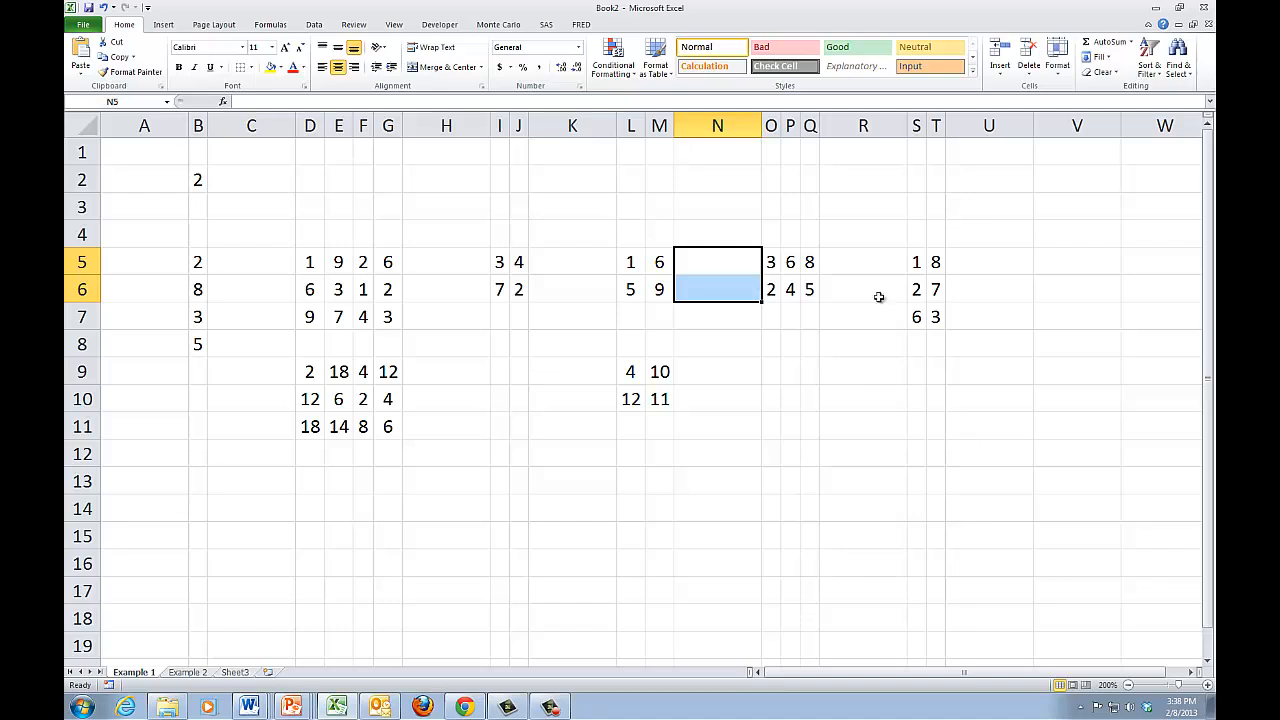
pyautogui.moveTo(911, 236); pyautogui.dragTo(930, 234)
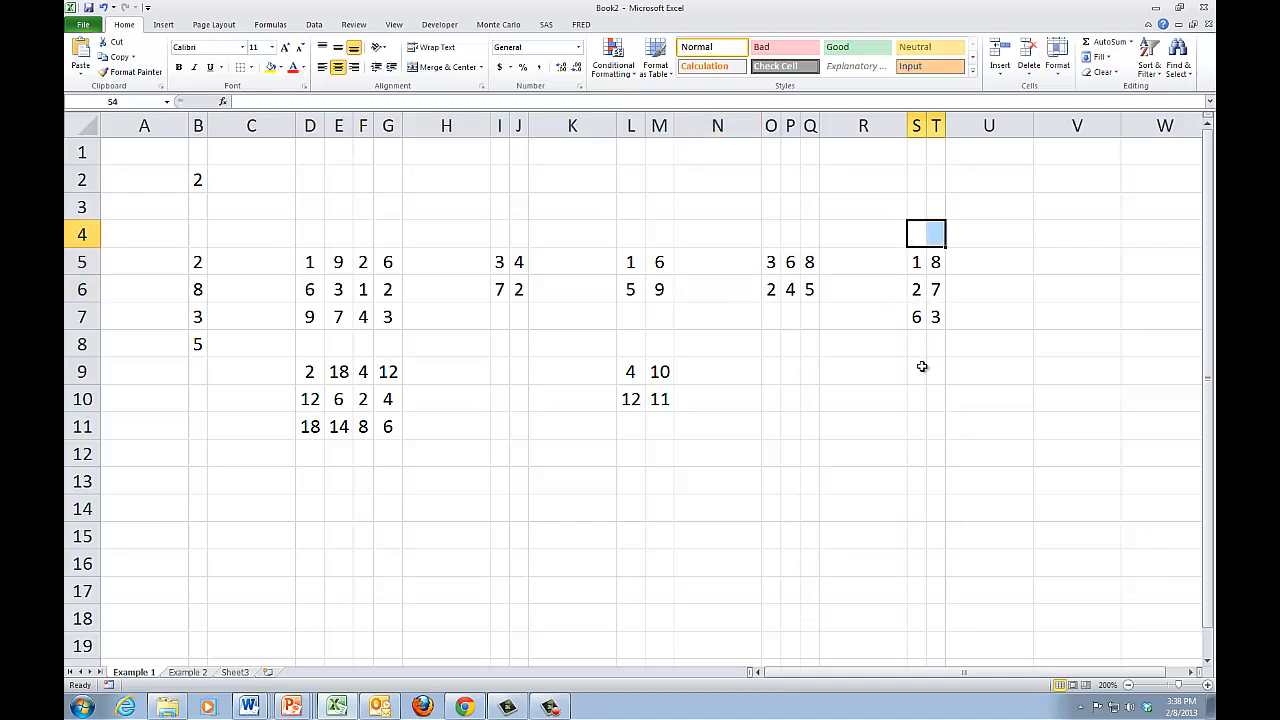
# Multiply the matrices O5:Q6 and S5:T7 with the array formula =MMULT(O5:Q6,S5:T7) in S9:T10
pyautogui.moveTo(921, 364); pyautogui.dragTo(948, 404)
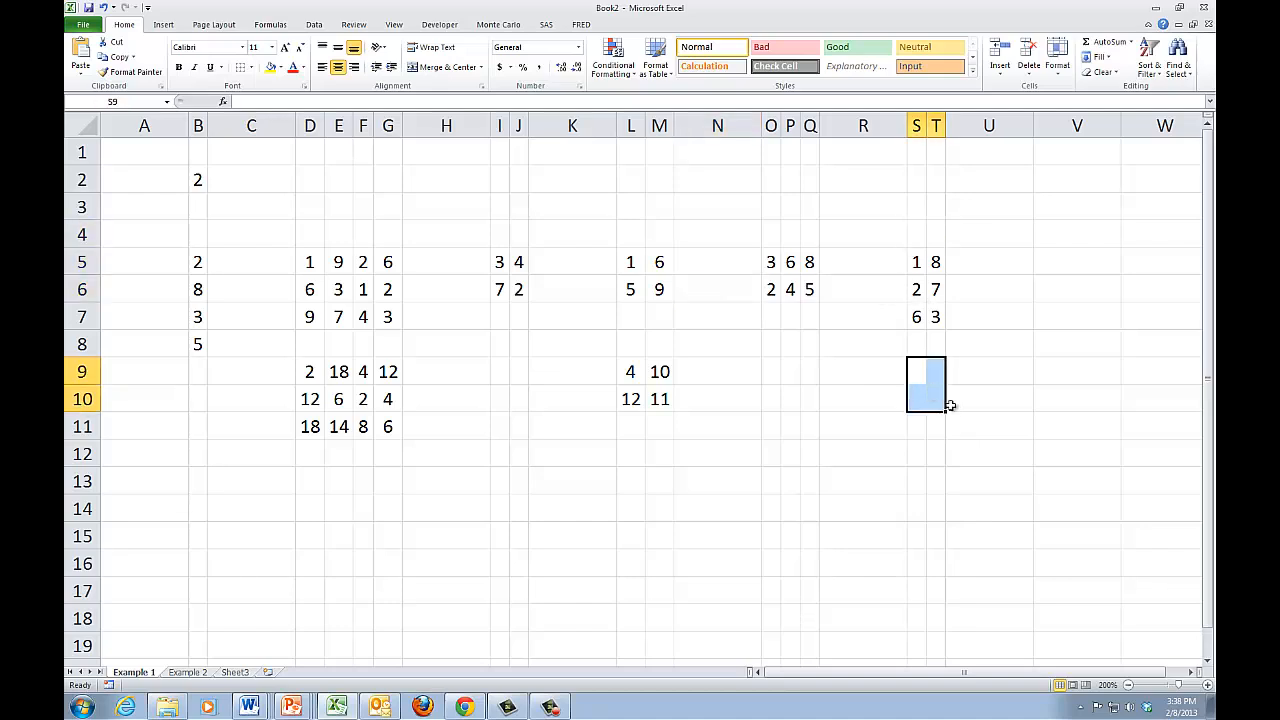
pyautogui.write('=')
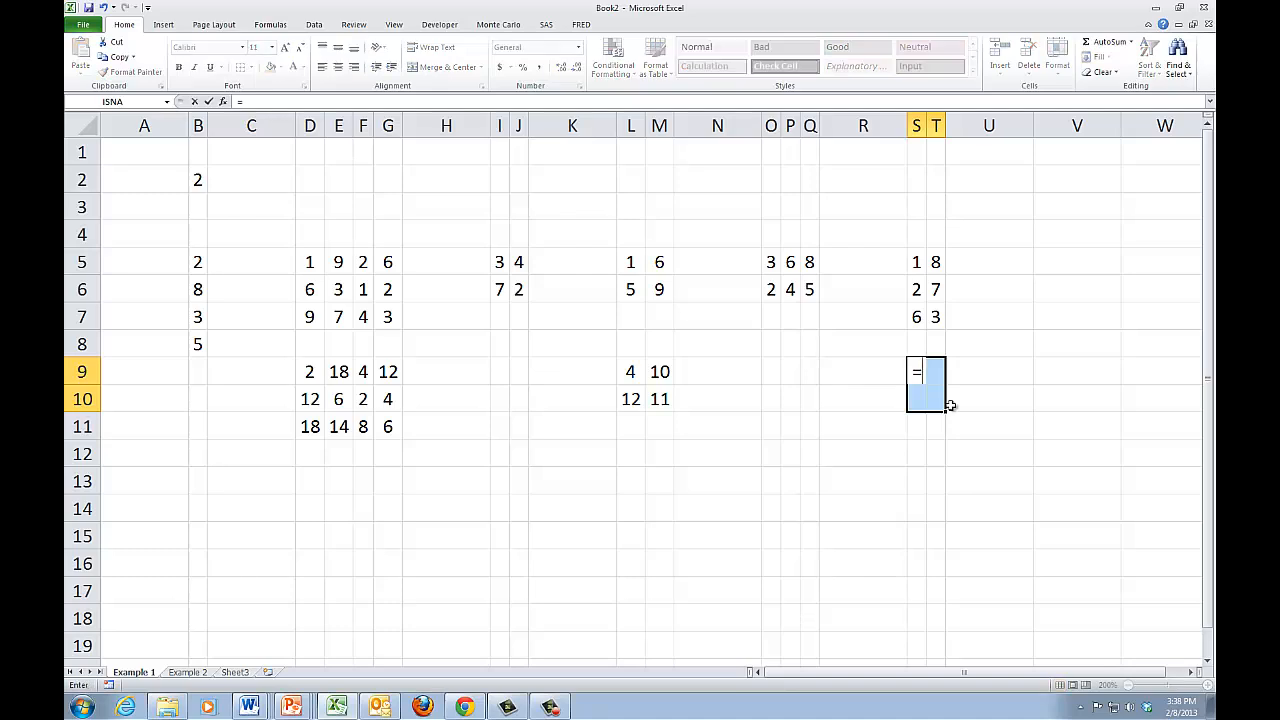
pyautogui.write('mmult(')
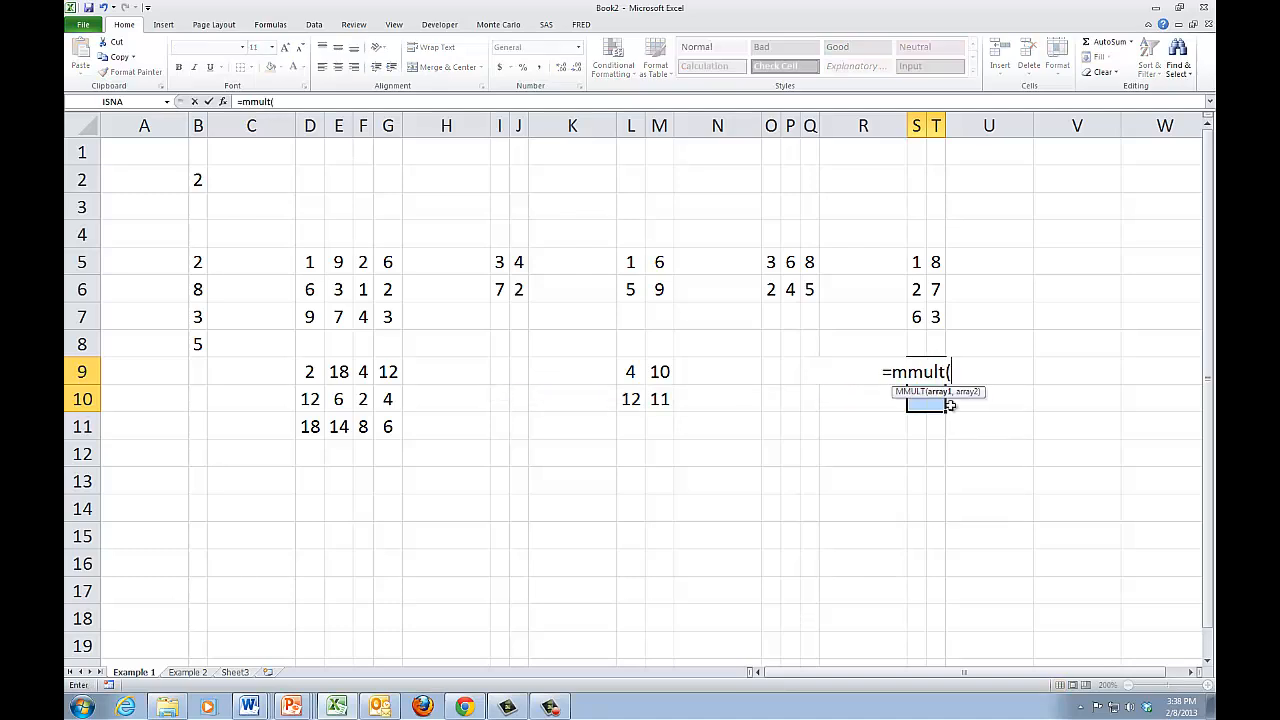
pyautogui.moveTo(771, 262); pyautogui.dragTo(802, 283)
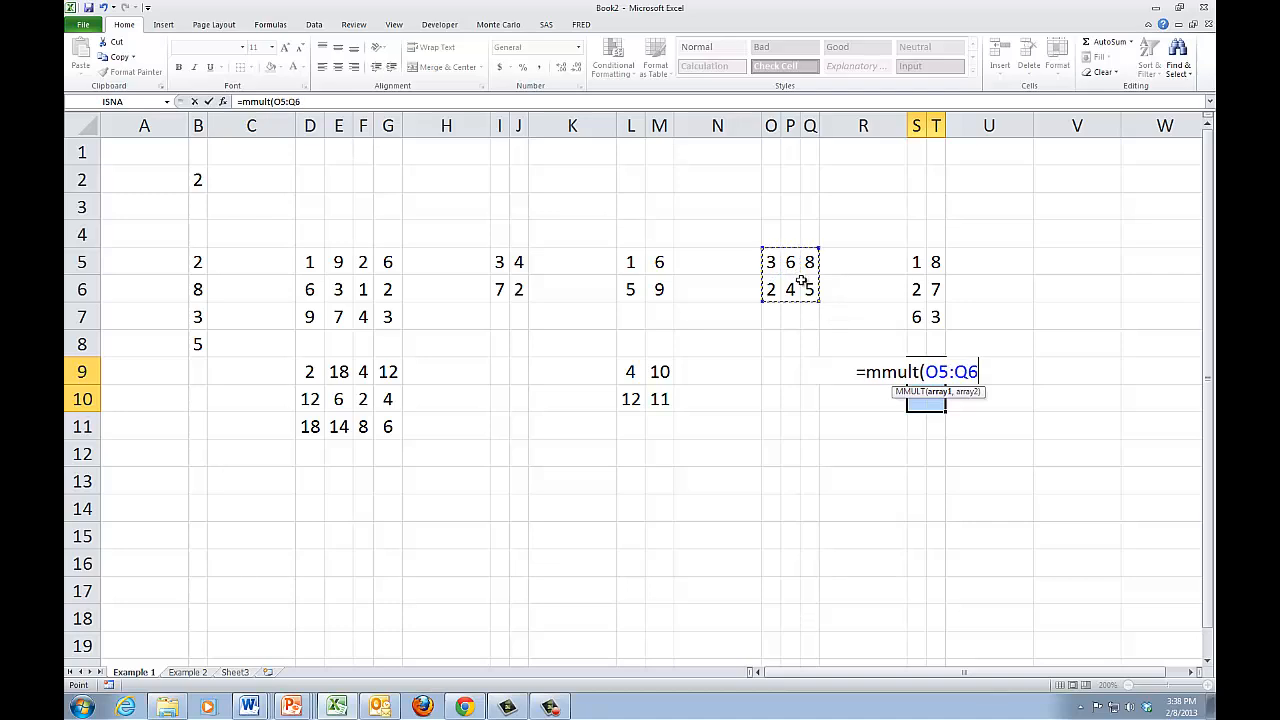
pyautogui.write(',')
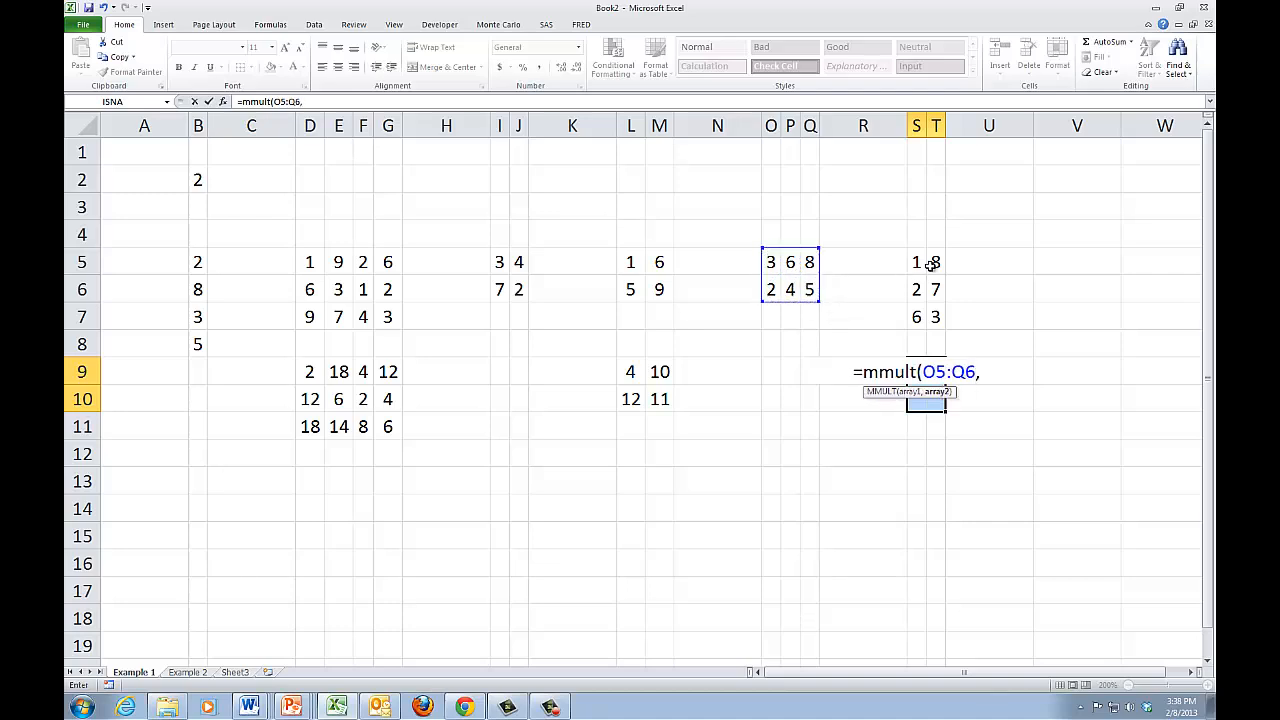
pyautogui.moveTo(916, 262); pyautogui.dragTo(934, 309)
pyautogui.write(')')
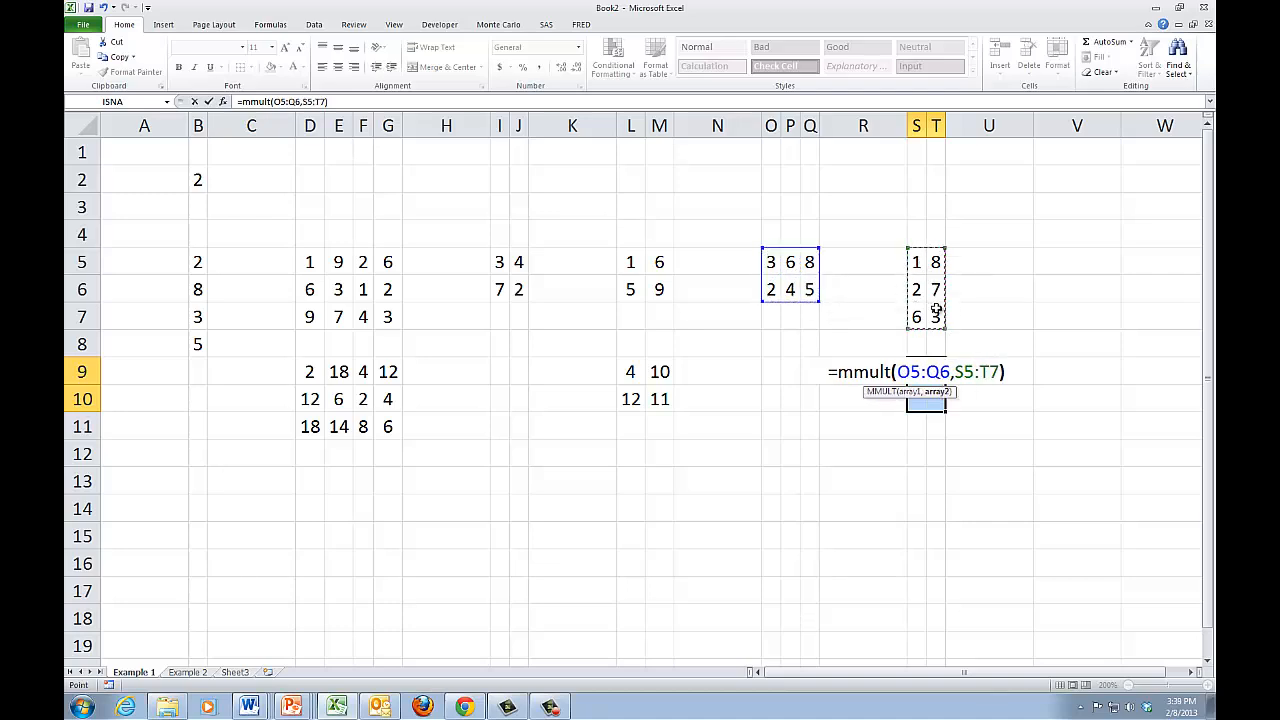
pyautogui.hotkey('ctrl', 'shift', 'Return')
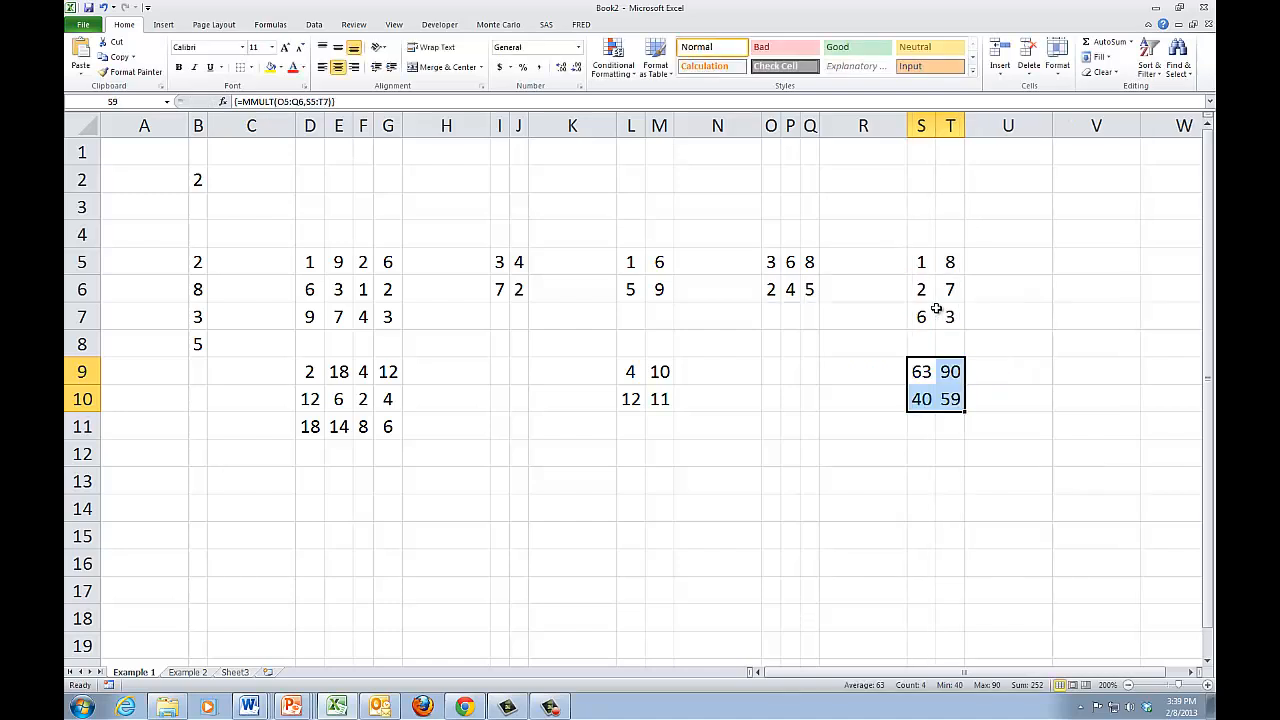
# Check the matrix product in S9:T10 against the Matrix Multiplication Example slide in PowerPoint, and return to Excel
pyautogui.press('Down')
pyautogui.press('Up')
pyautogui.hotkey('shift', 'Down')
pyautogui.hotkey('shift', 'Right')
pyautogui.hotkey('alt', 'Tab')
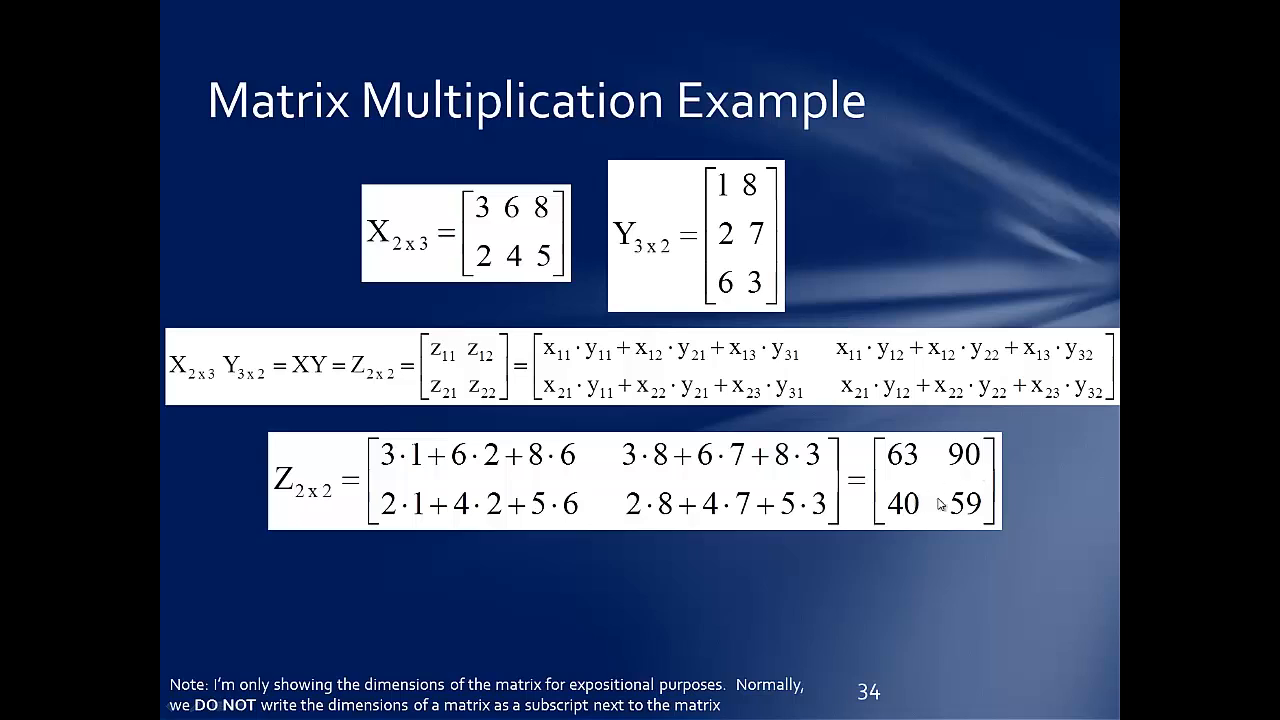
pyautogui.hotkey('alt', 'Tab')
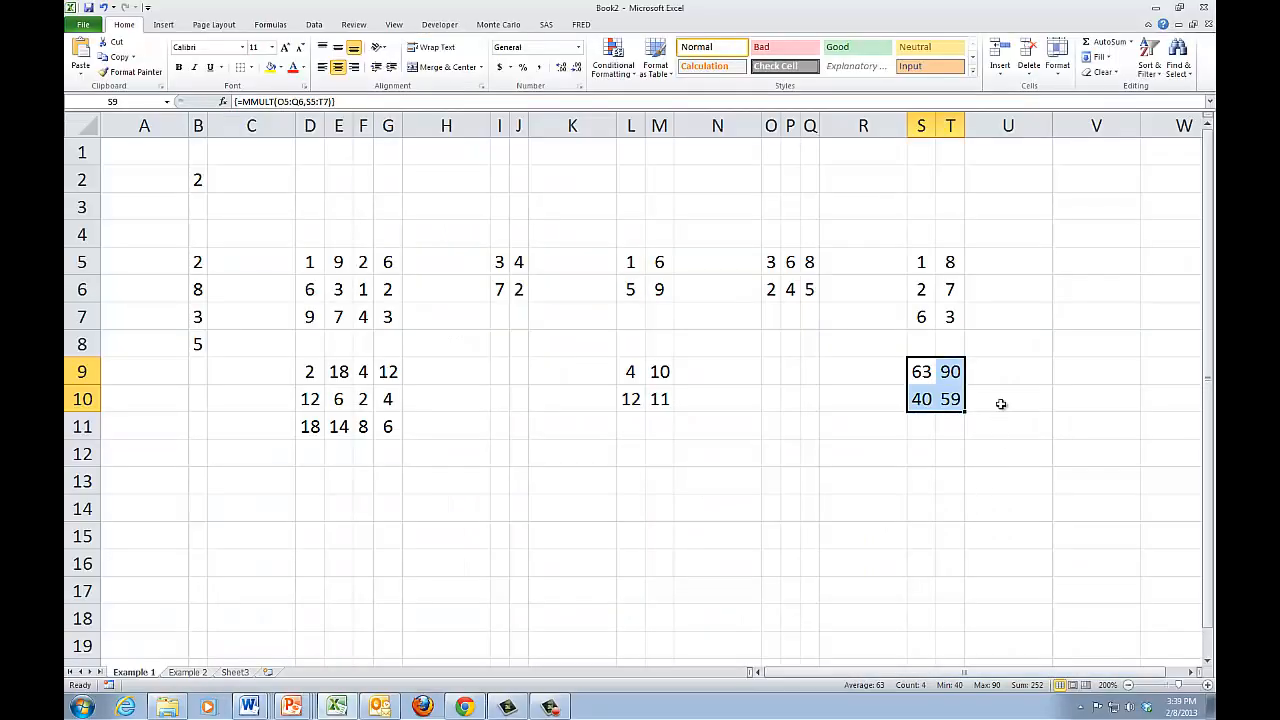
pyautogui.moveTo(980, 351); pyautogui.dragTo(929, 423)
# Switch to the PowerPoint slide show and advance to the slide "The Expected Return of a Portfolio"
pyautogui.hotkey('alt', 'Tab')
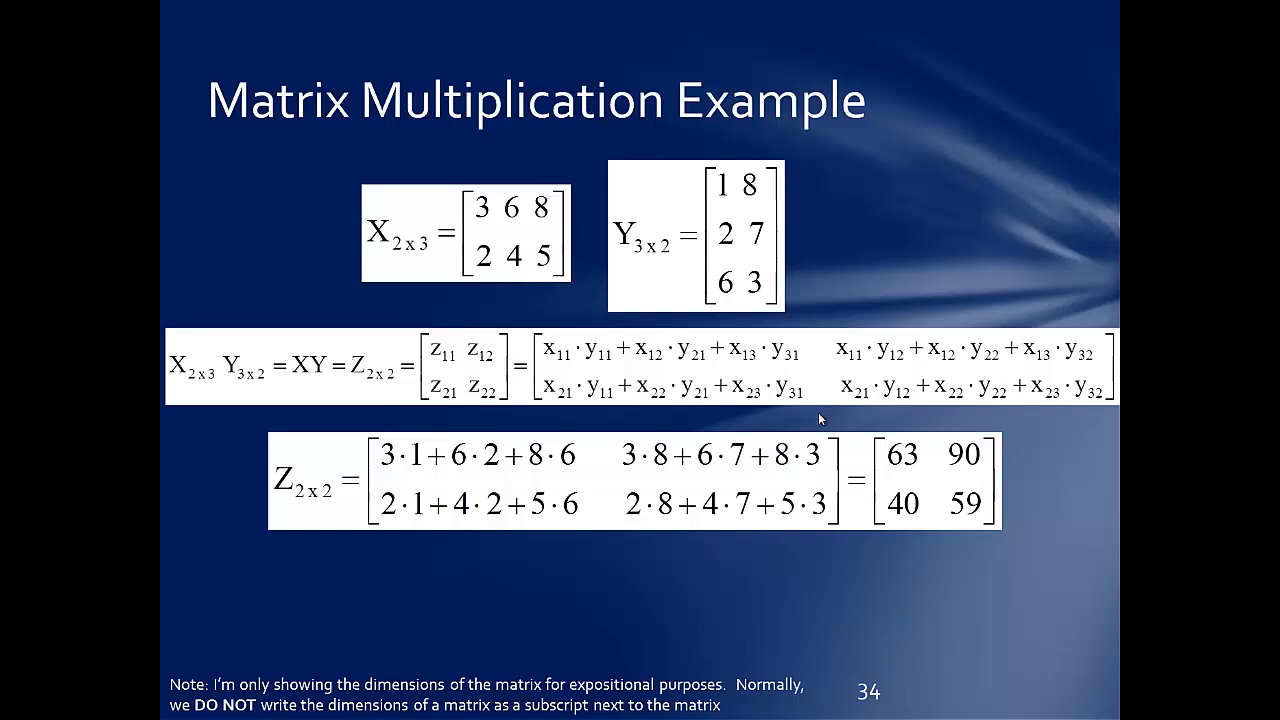
pyautogui.press('Right')
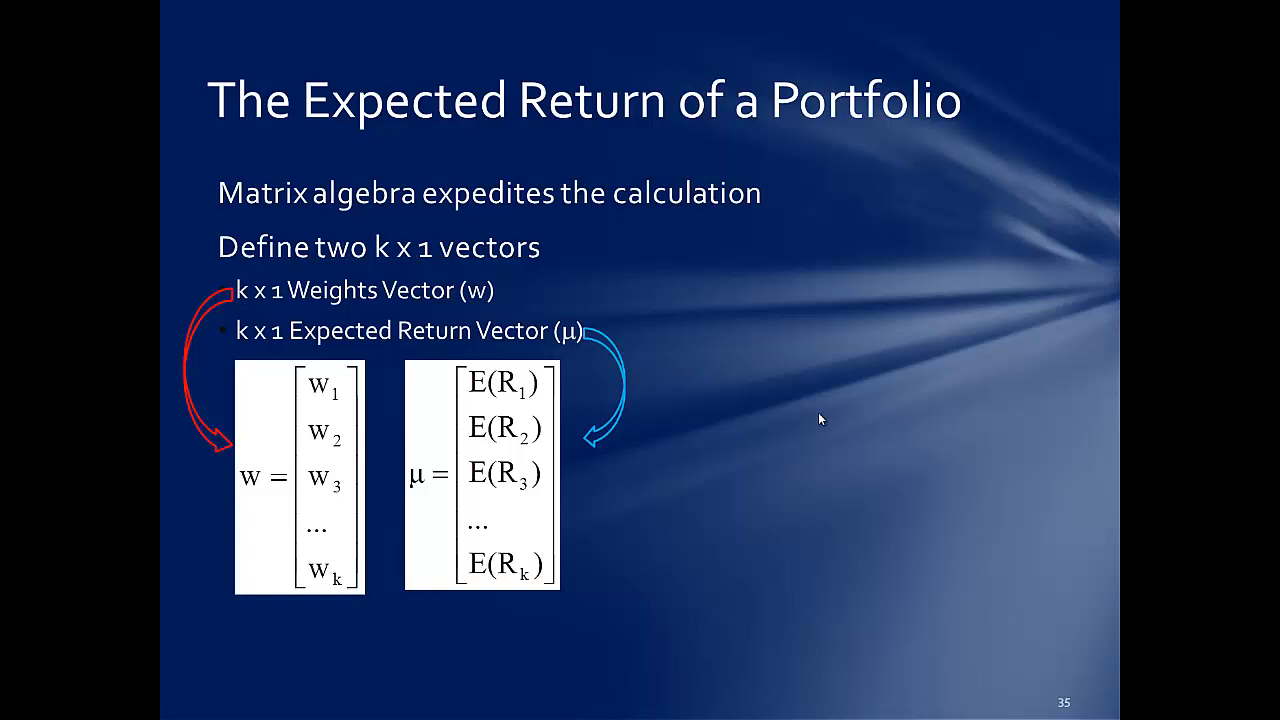